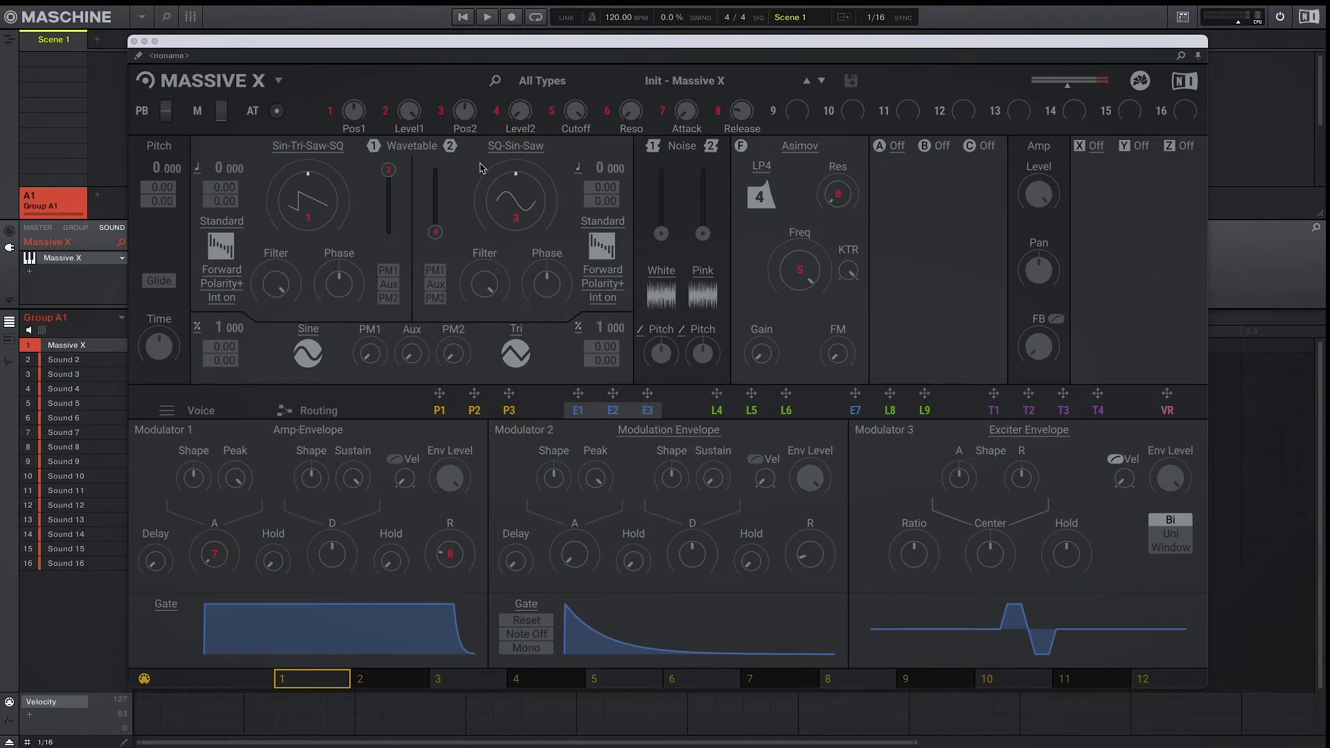
Load the Quickstart preset Init - Massive X Blank from the preset browser.
left_click(684, 88)
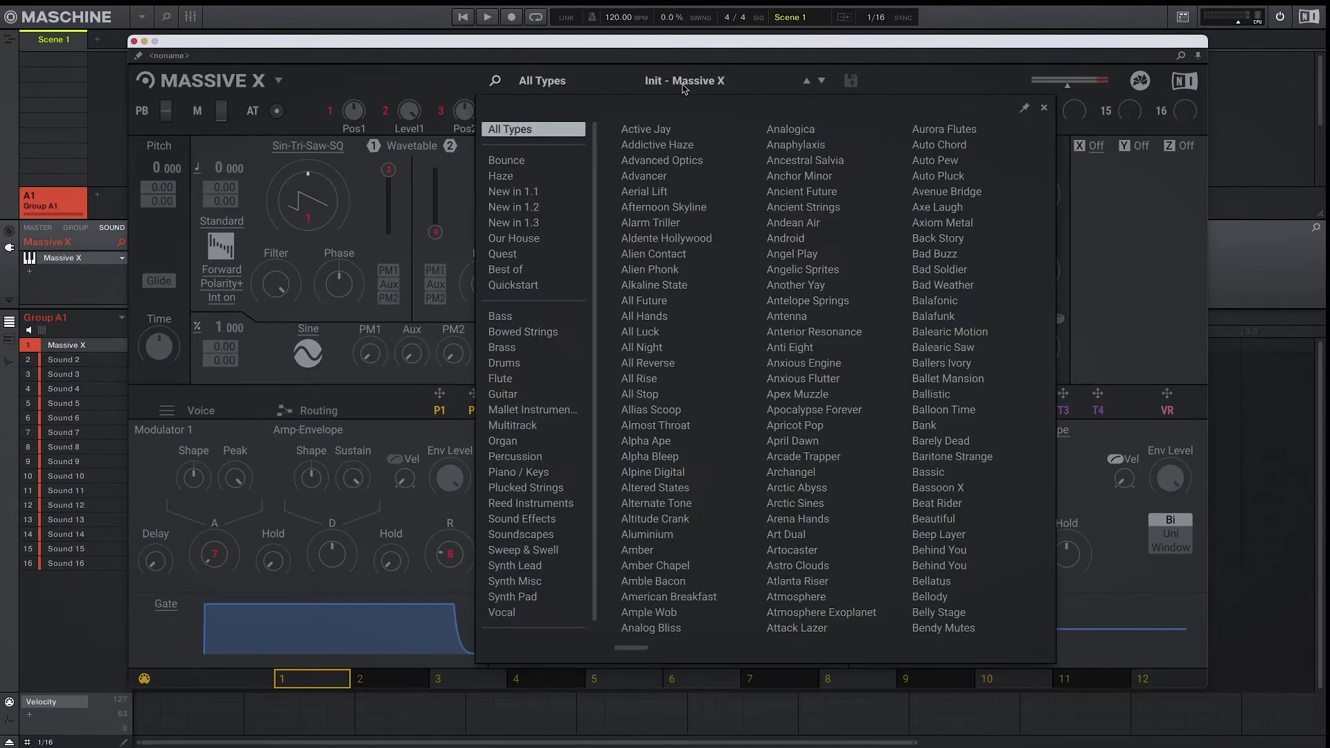
left_click(554, 295)
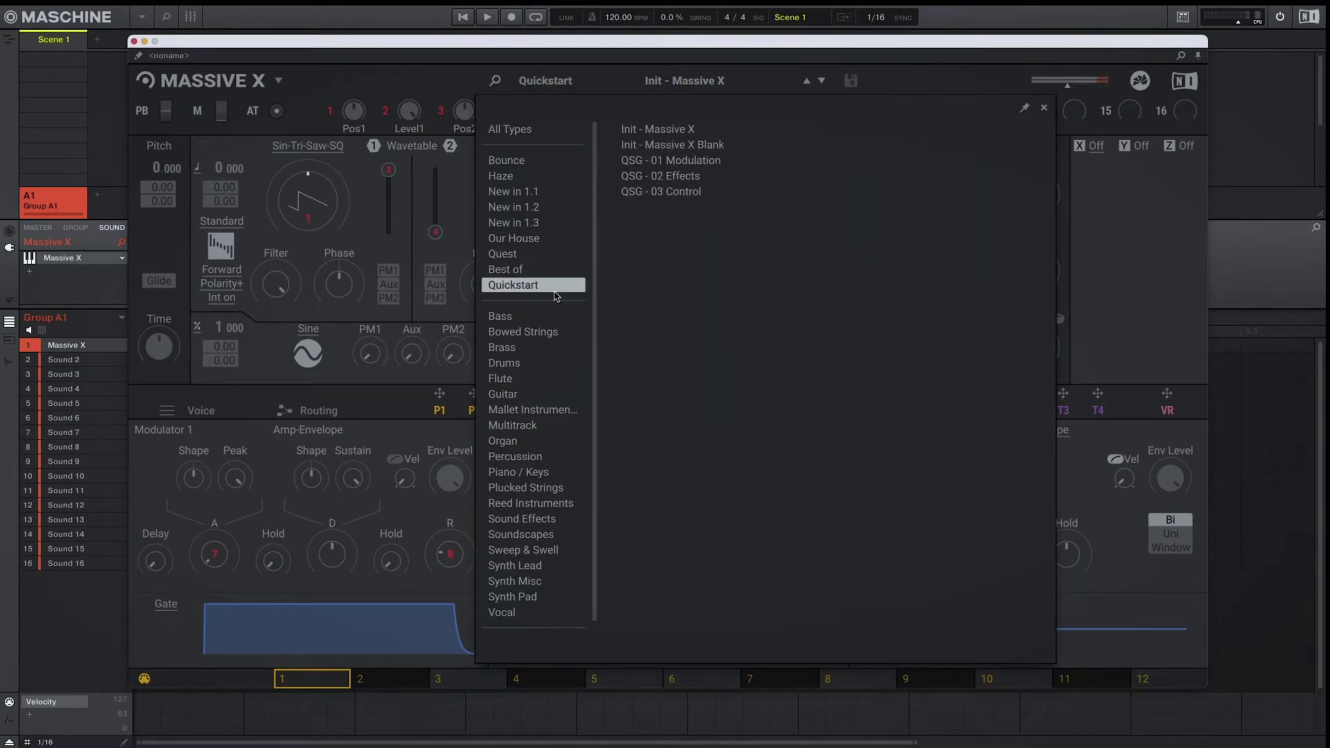
double_click(630, 145)
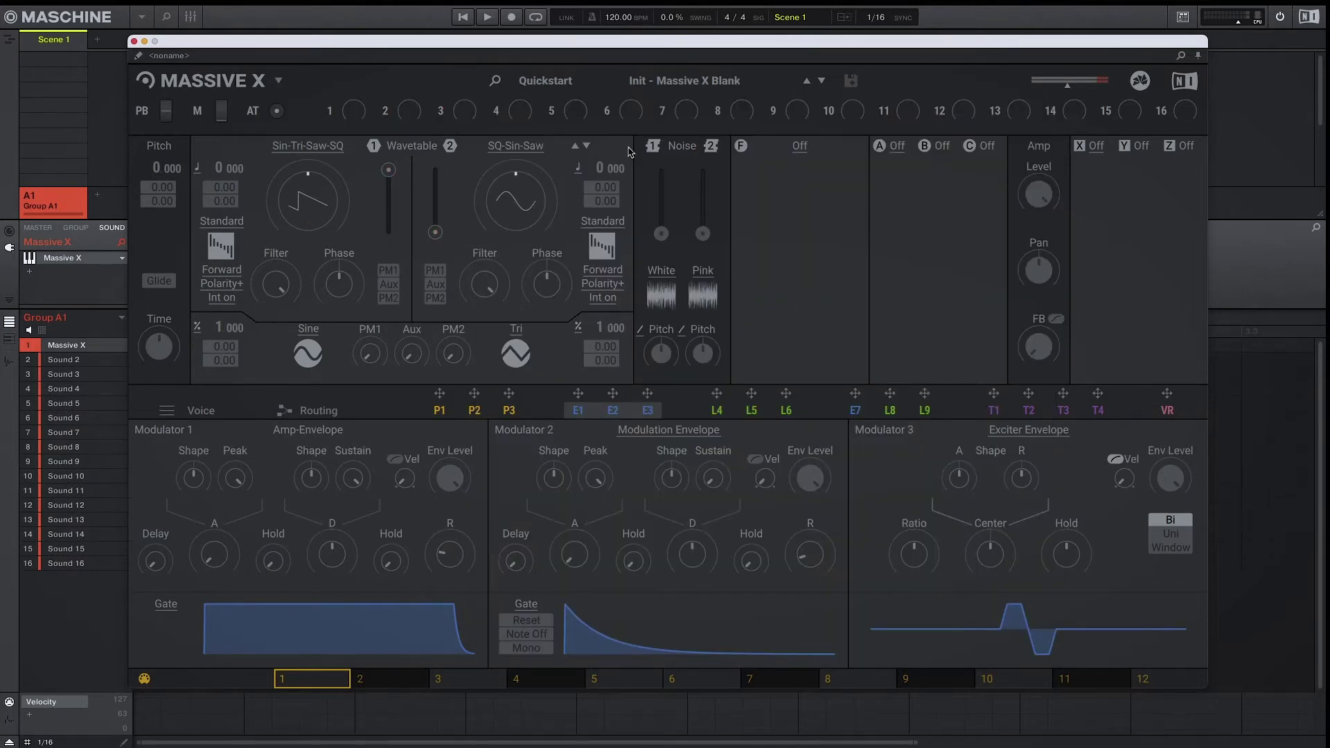
On the Voice page, set polyphony to Mono and engine setup to Reset All.
left_click(219, 411)
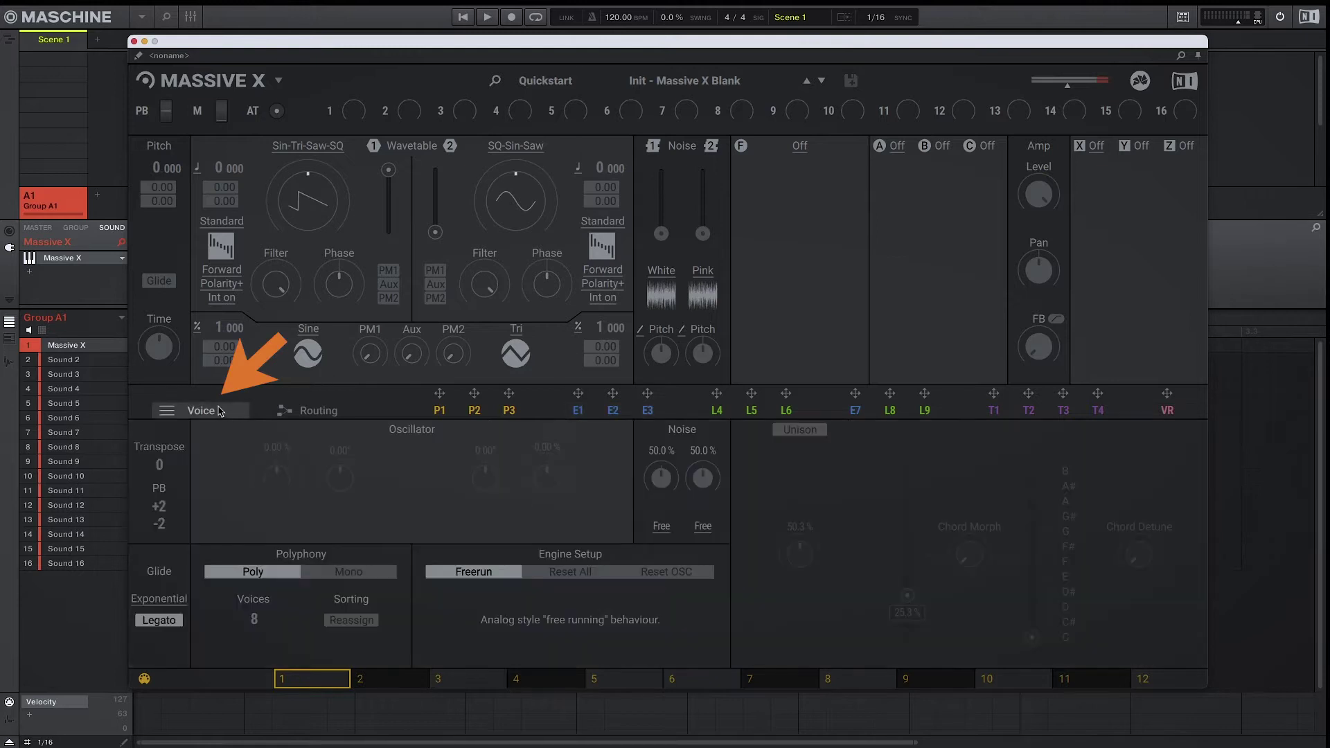
left_click(347, 574)
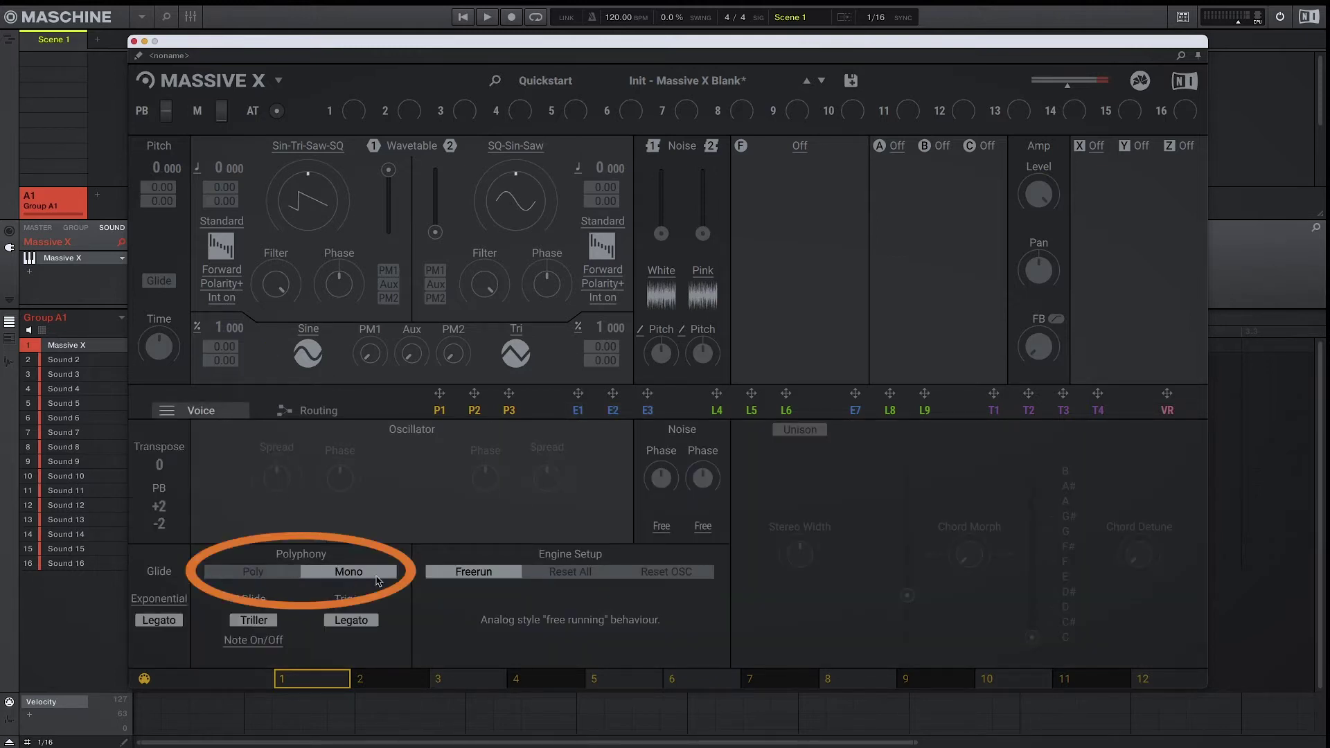
left_click(569, 573)
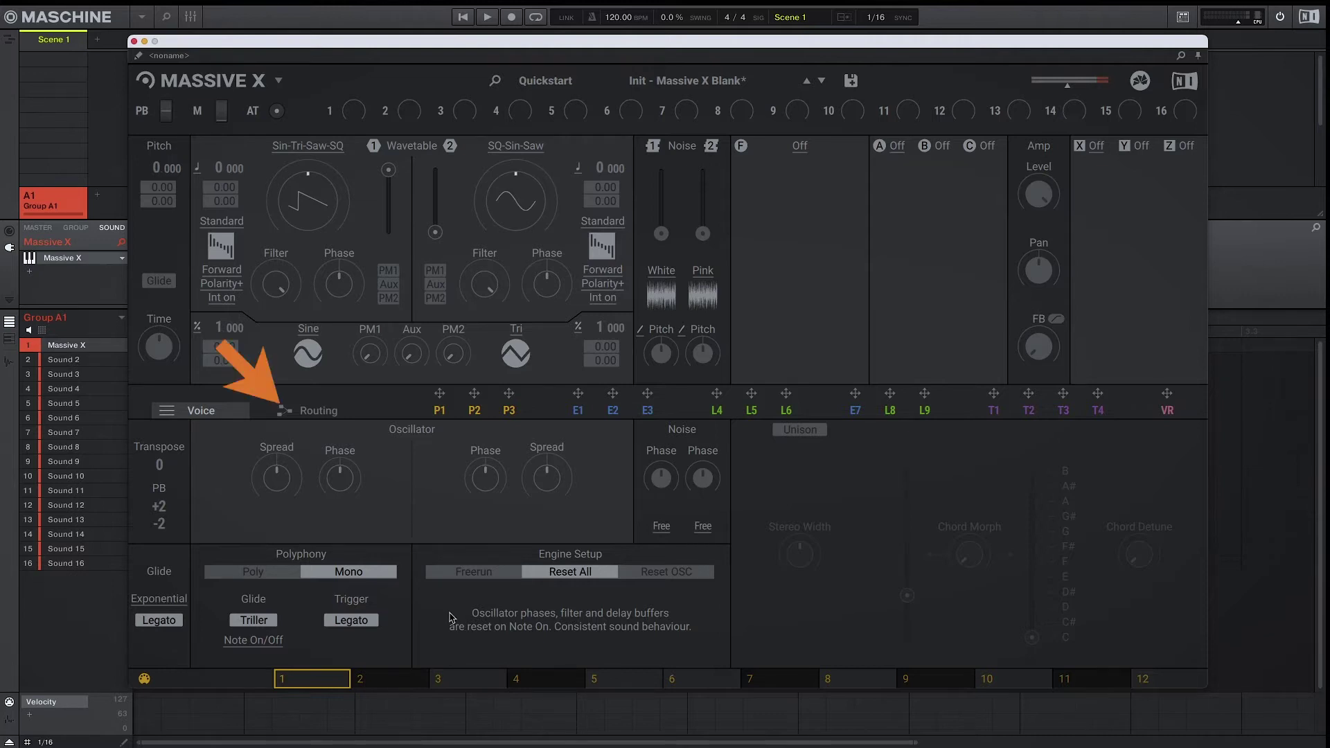
Wire oscillator 1 into the routing, turn its wavetable to sine, and transpose it to -24.
left_click(290, 411)
left_click_drag(173, 482, 1071, 492)
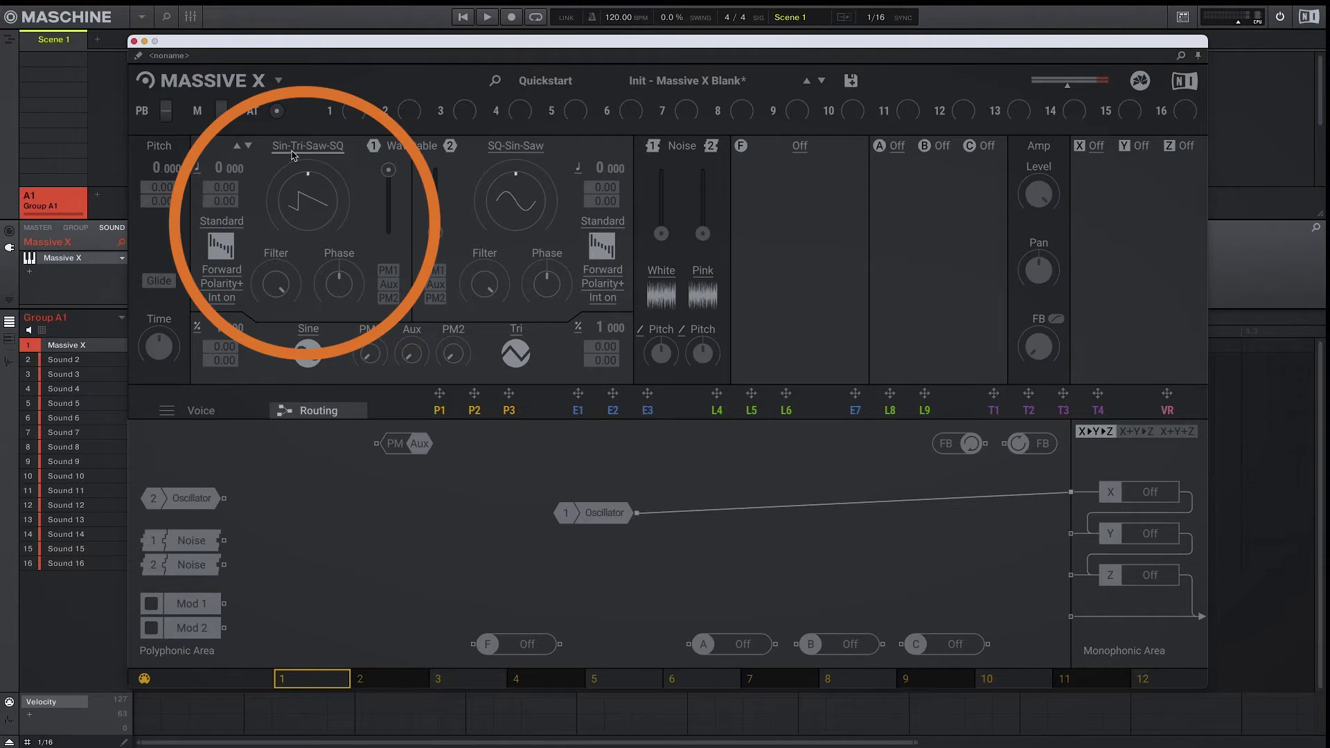
left_click_drag(309, 177, 308, 228)
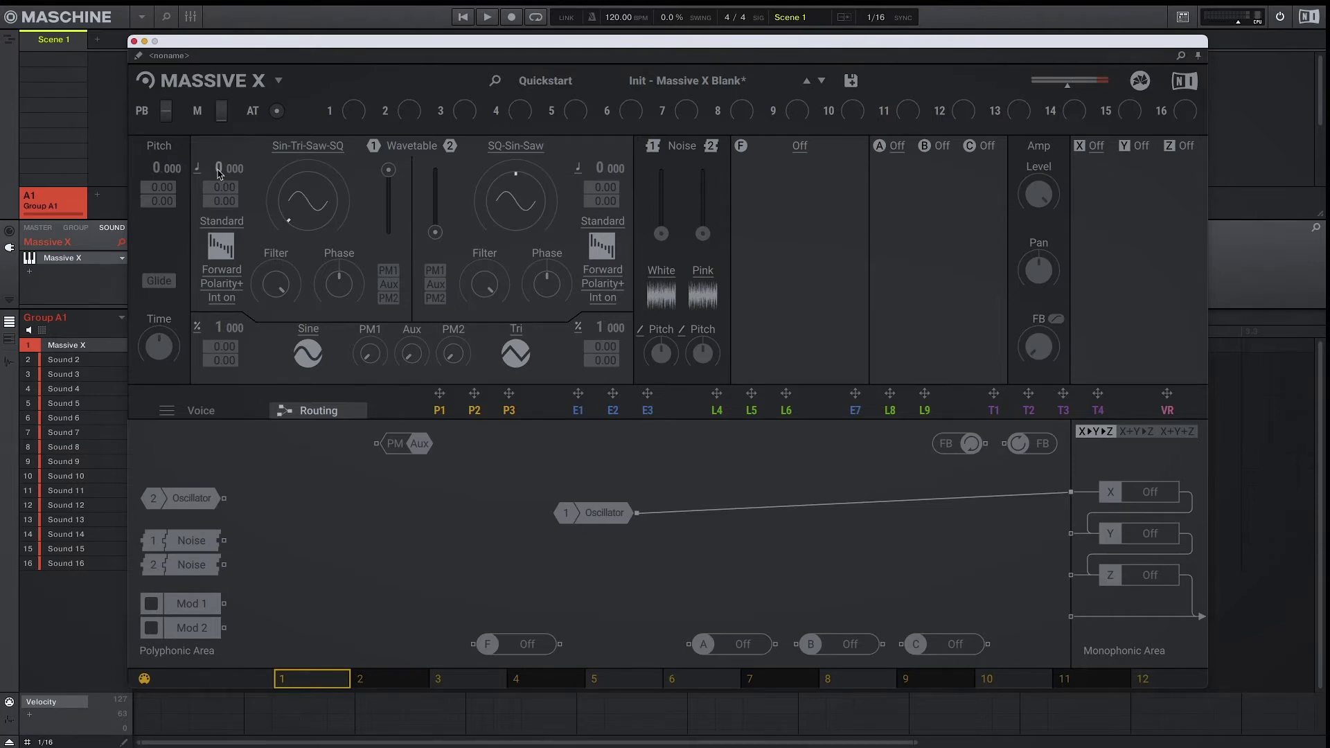
left_click_drag(217, 168, 216, 181)
On the E1 amp envelope, drop sustain to 0 % and pull the decay down.
left_click(596, 417)
mouse_move(349, 482)
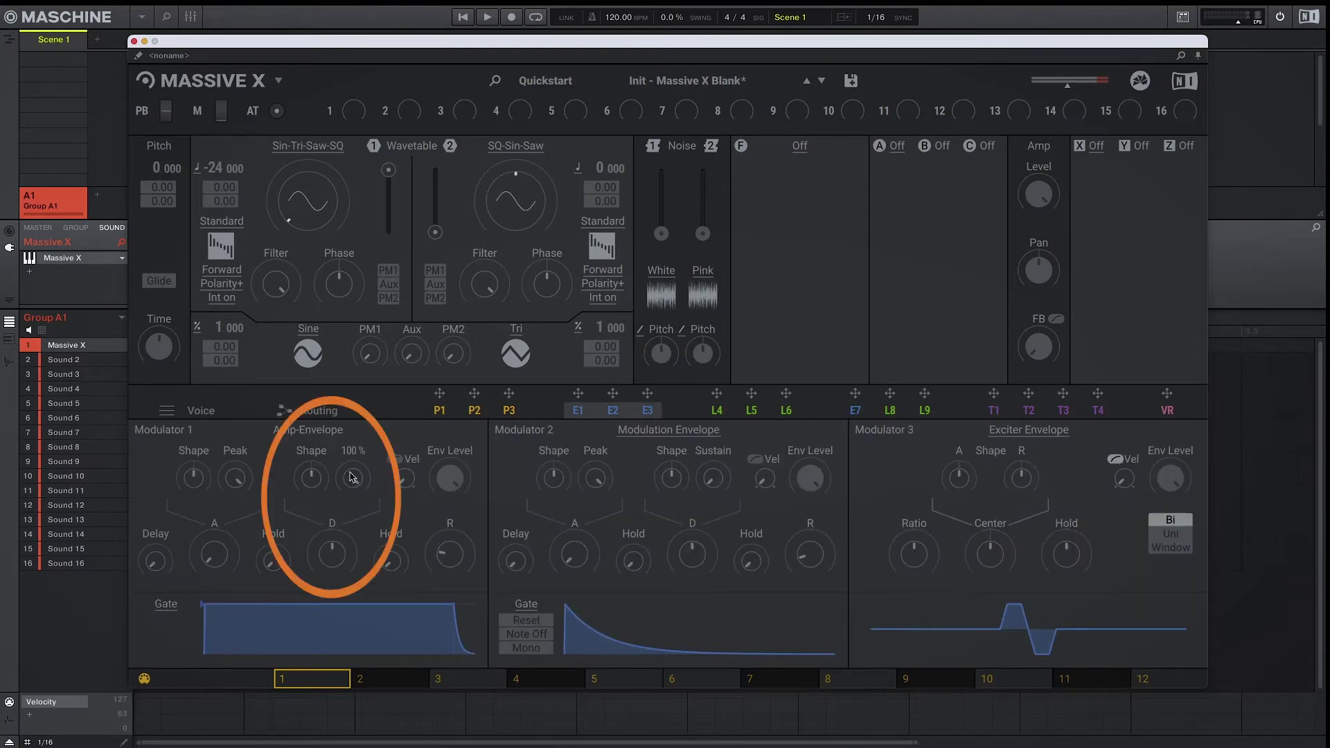
left_click_drag(352, 478, 353, 554)
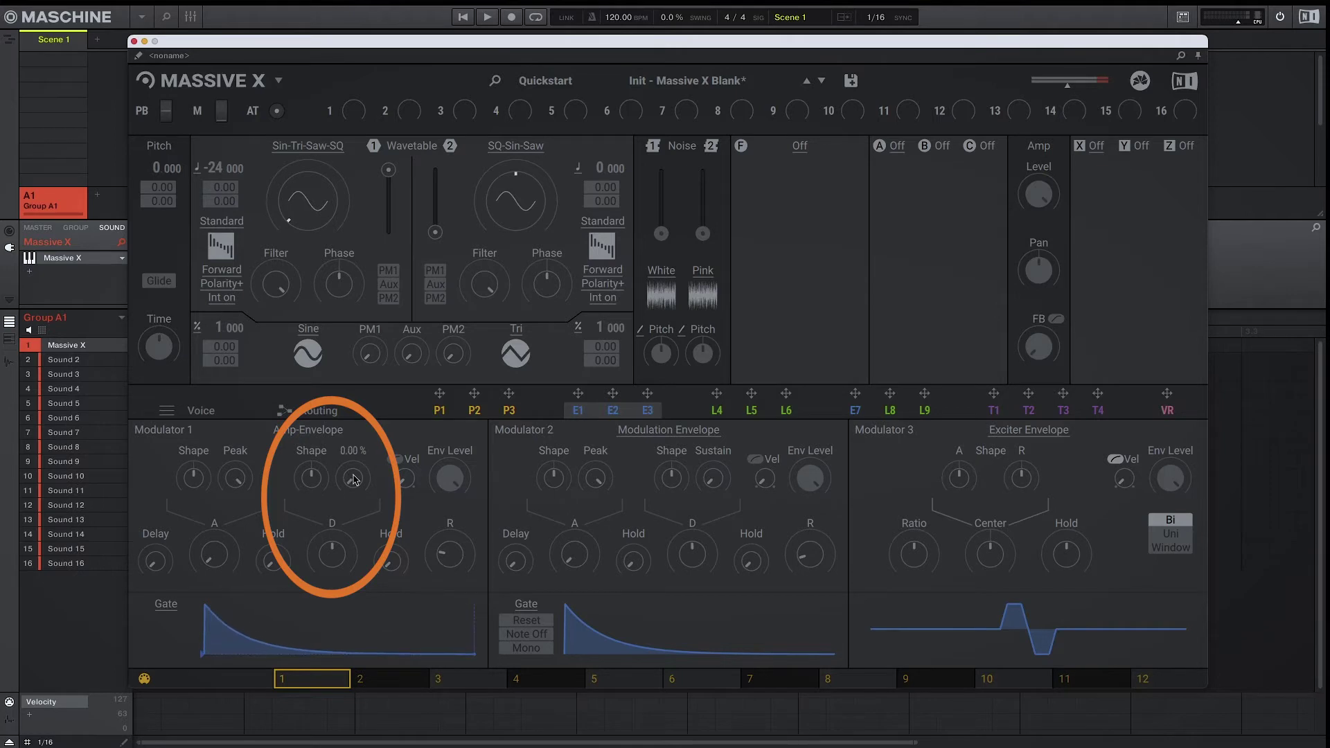
mouse_move(332, 552)
mouse_move(331, 497)
left_mouse_down()
mouse_move(331, 527)
mouse_move(331, 493)
left_mouse_up()
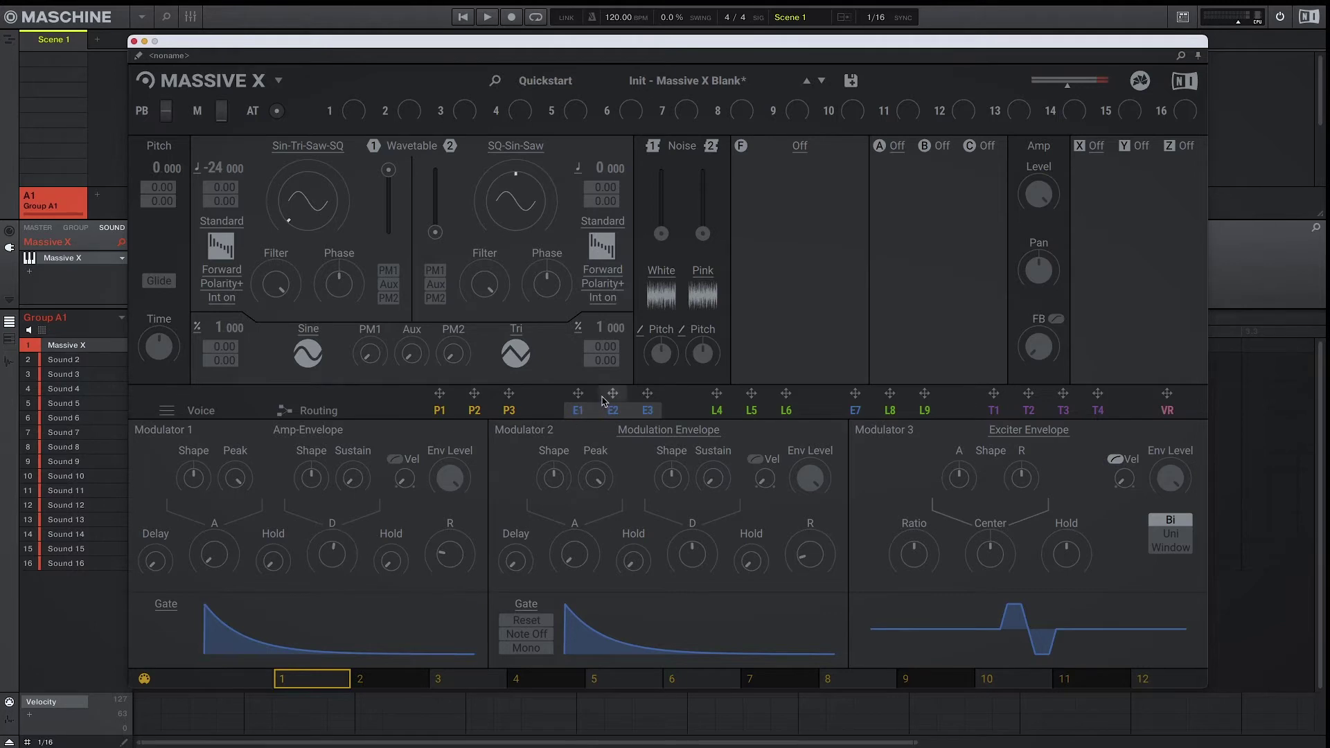
Modulate oscillator 1 pitch with envelope 2 by 12.00, with envelope 2 decay at 265 ms.
left_click_drag(608, 399, 244, 190)
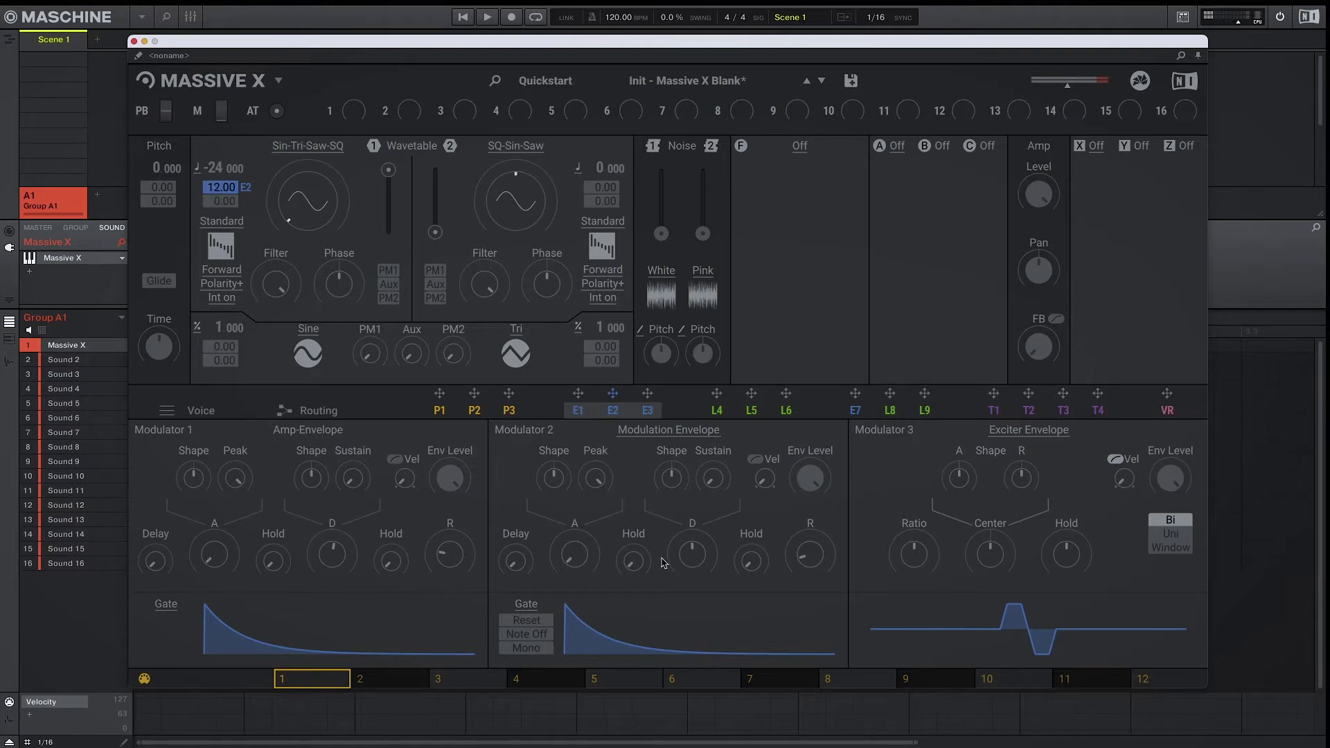
mouse_move(687, 562)
mouse_move(687, 563)
left_mouse_down()
mouse_move(687, 622)
mouse_move(695, 556)
left_mouse_up()
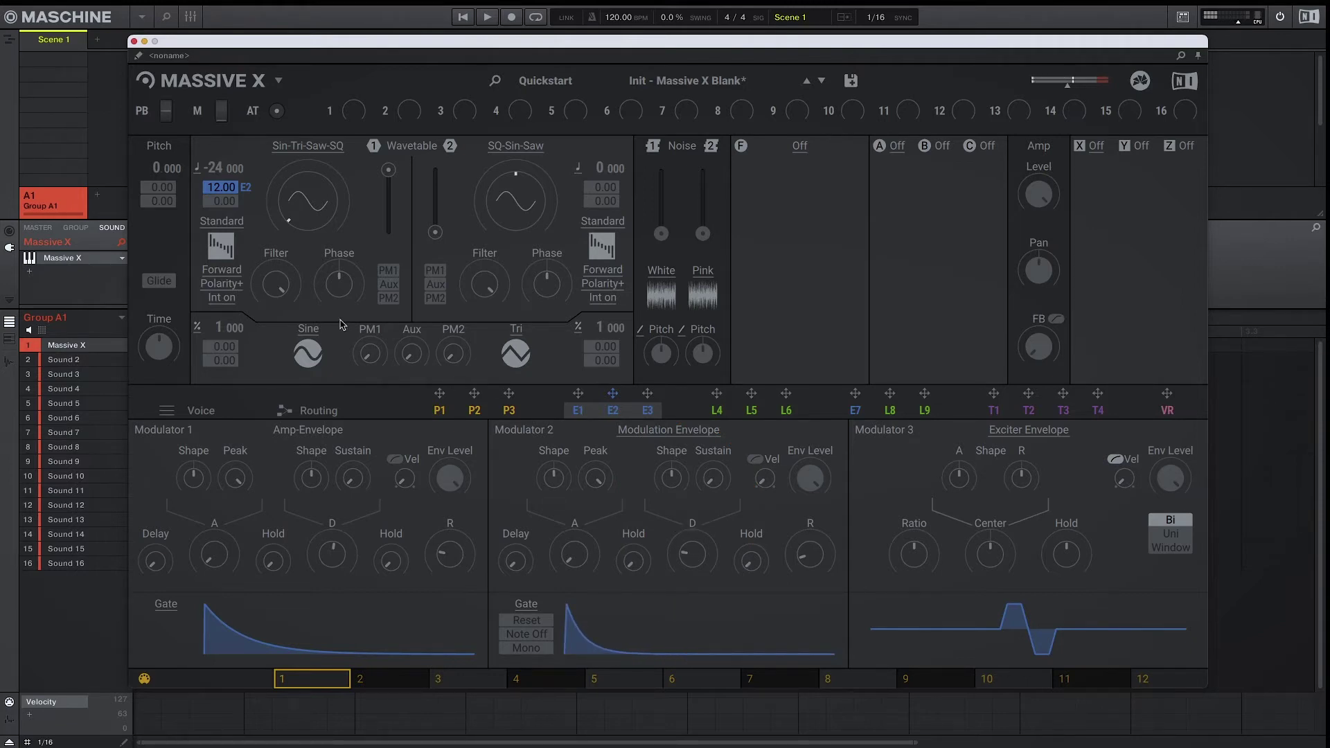
right_click(245, 189)
left_click(263, 239)
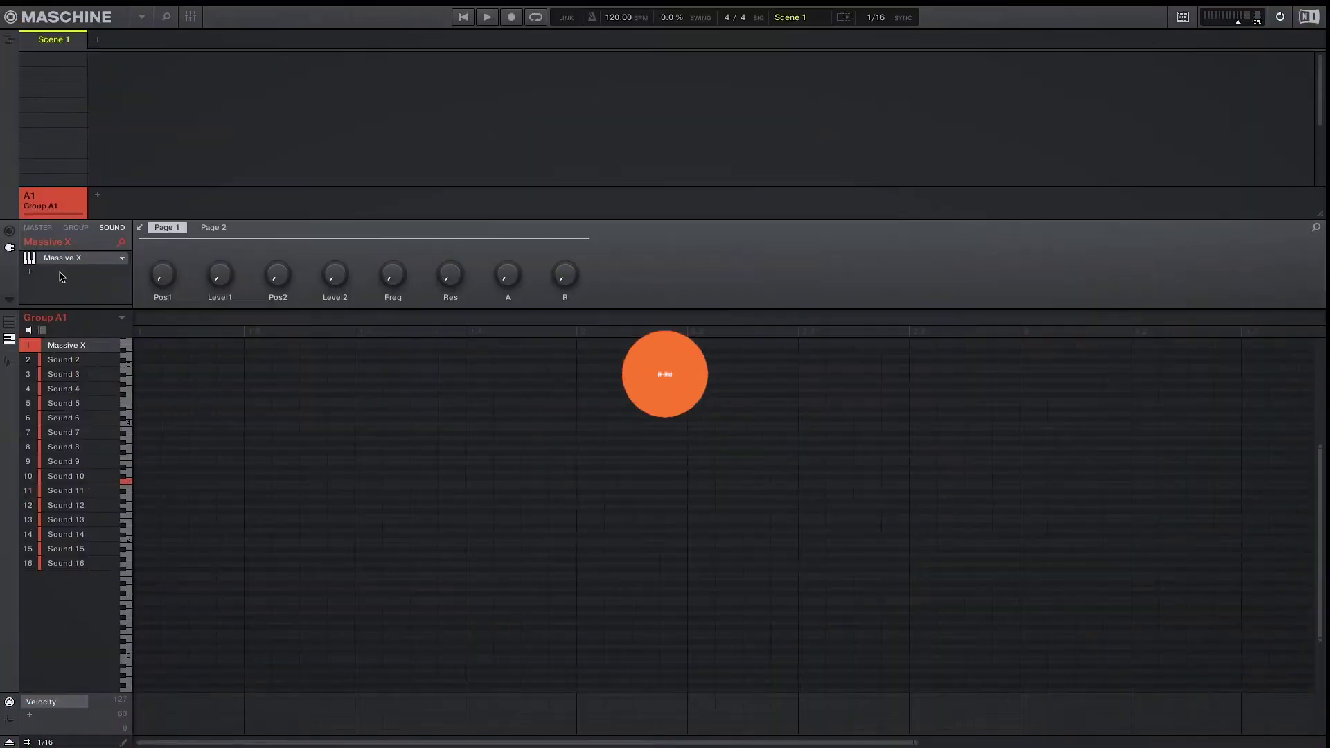
Open the plugin window of the new Massive X instance with the Init - Massive X Blank patch.
left_click(57, 263)
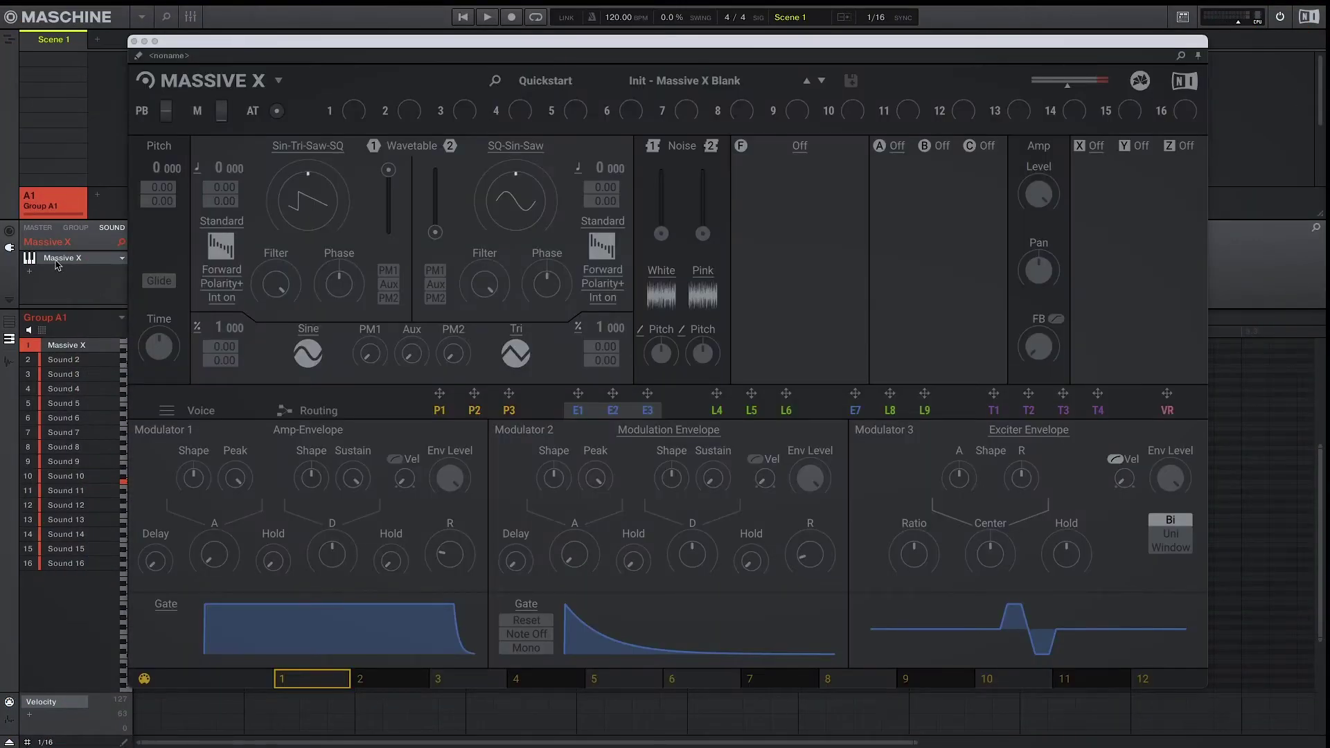
Set the voice to Mono and Noise 1's phase mode to One Shot.
left_click(202, 410)
left_click(339, 570)
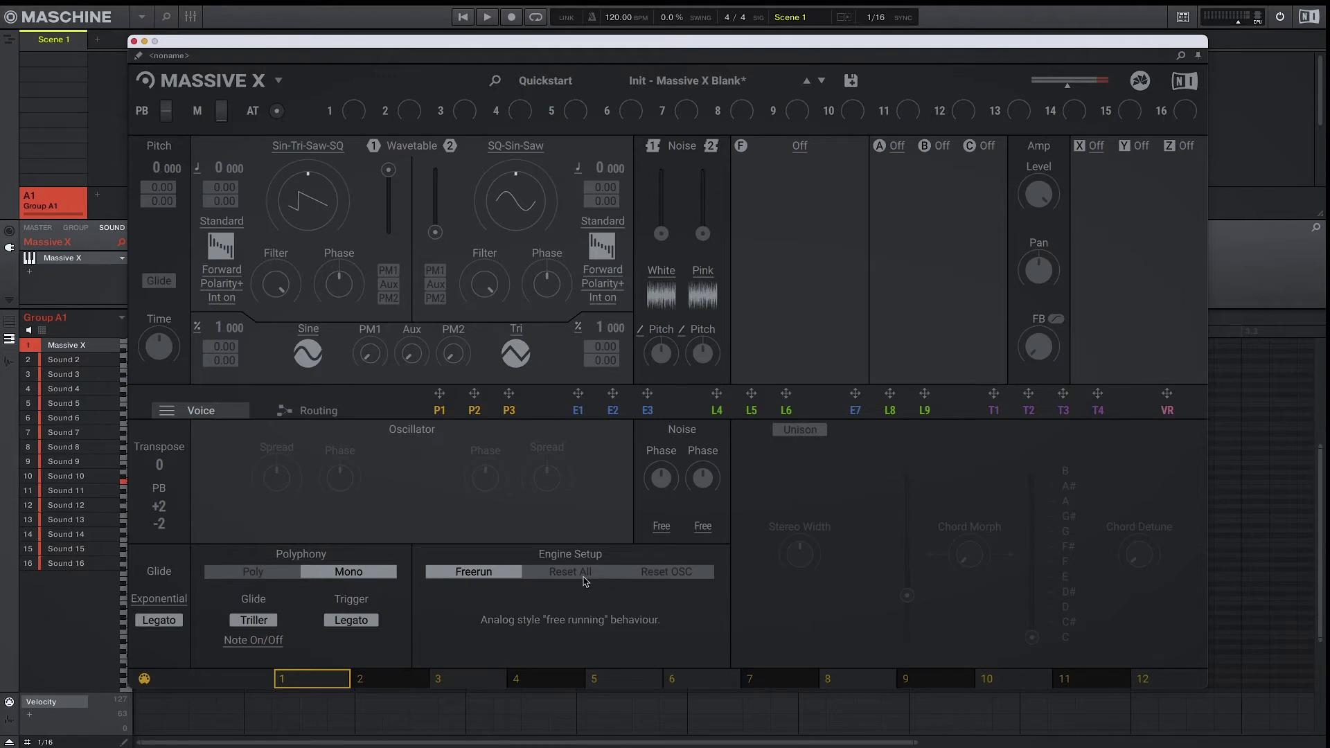
left_click(661, 527)
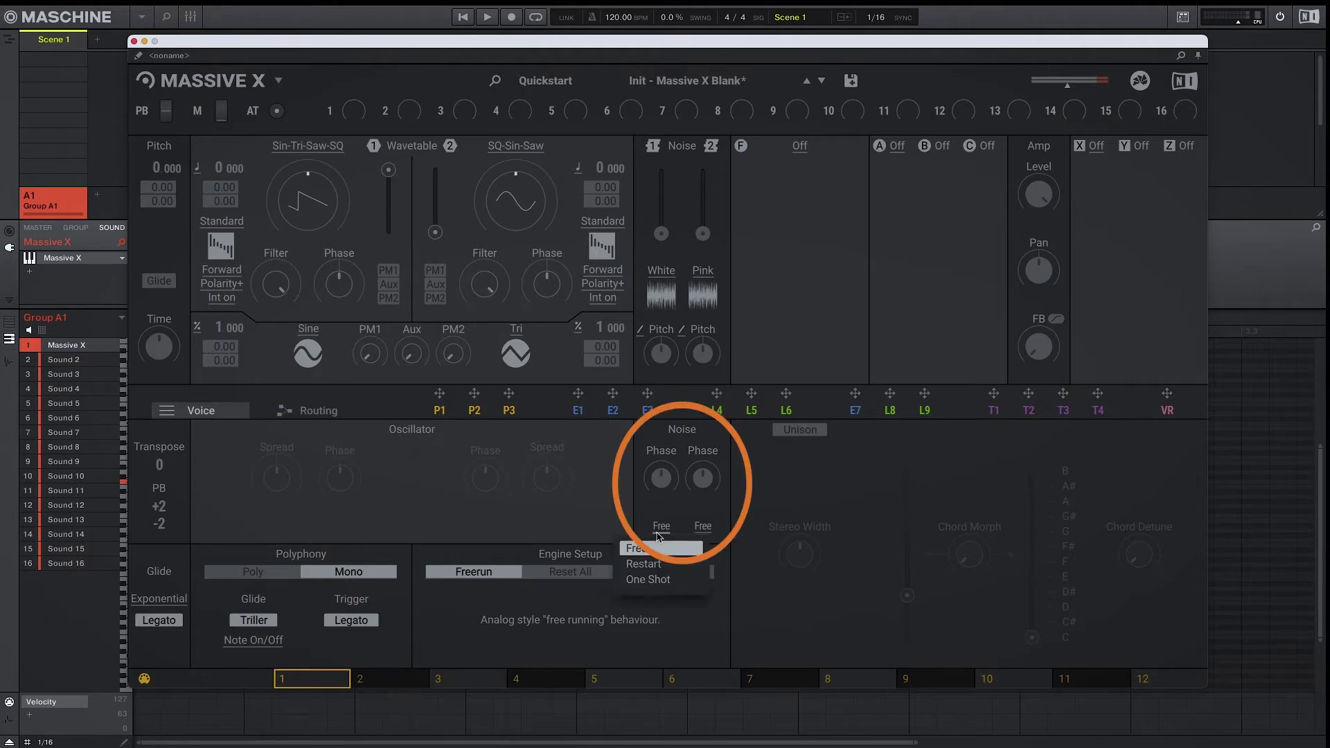
left_click(658, 579)
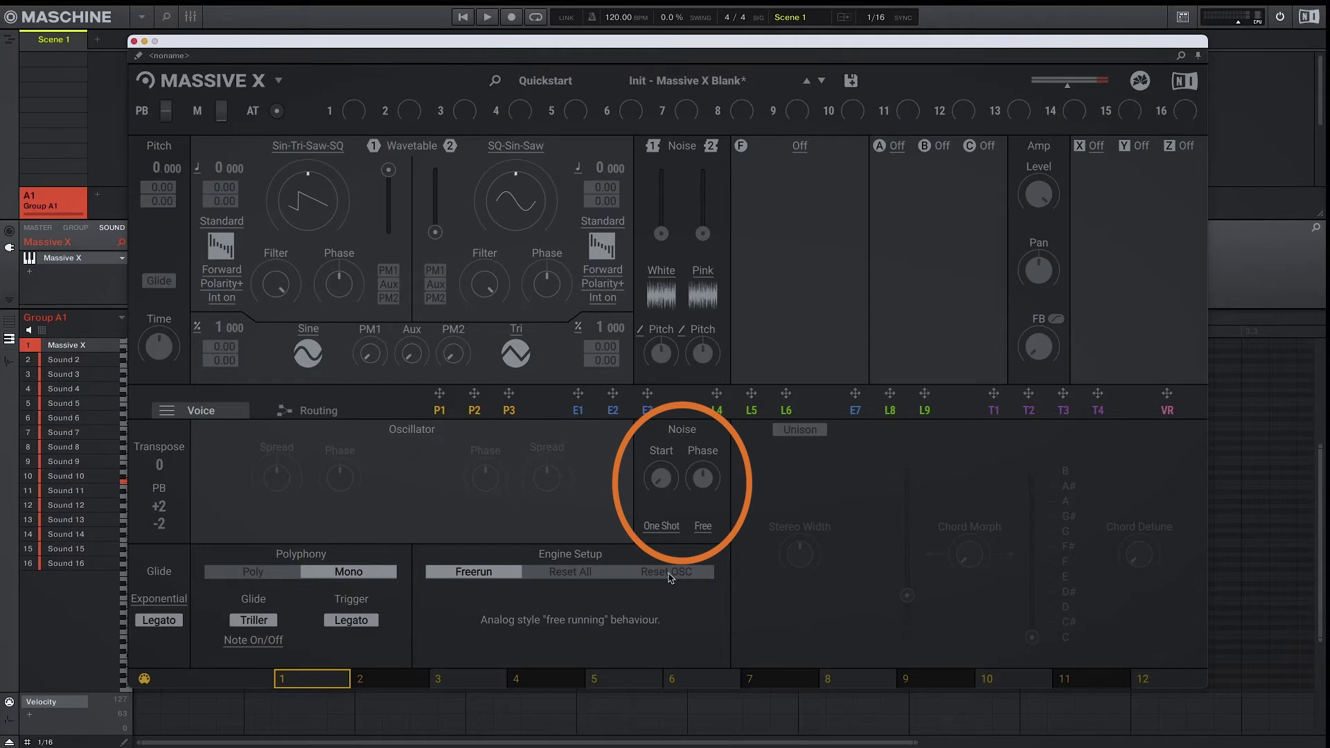
Route Noise 1 into the signal path with its level at 100 %.
left_click(315, 410)
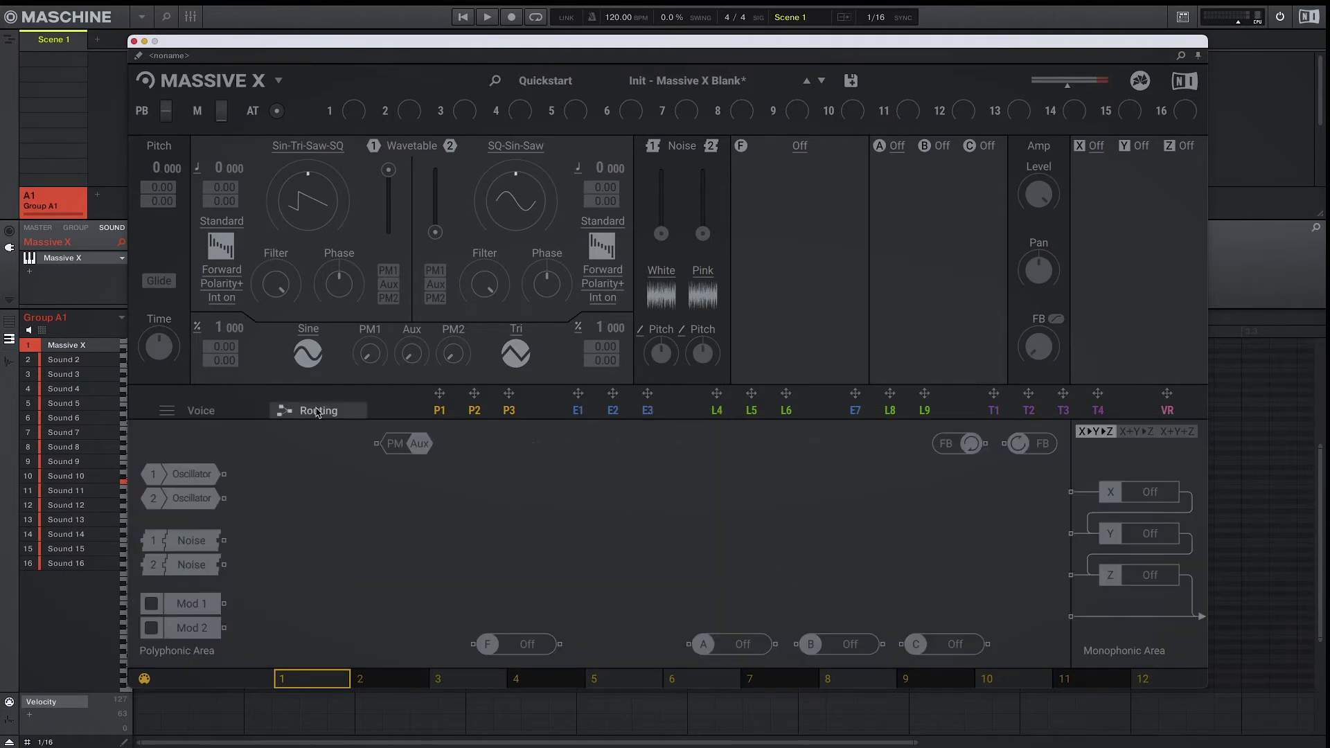
left_click_drag(186, 544, 1071, 493)
mouse_move(663, 242)
left_click_drag(663, 239, 661, 171)
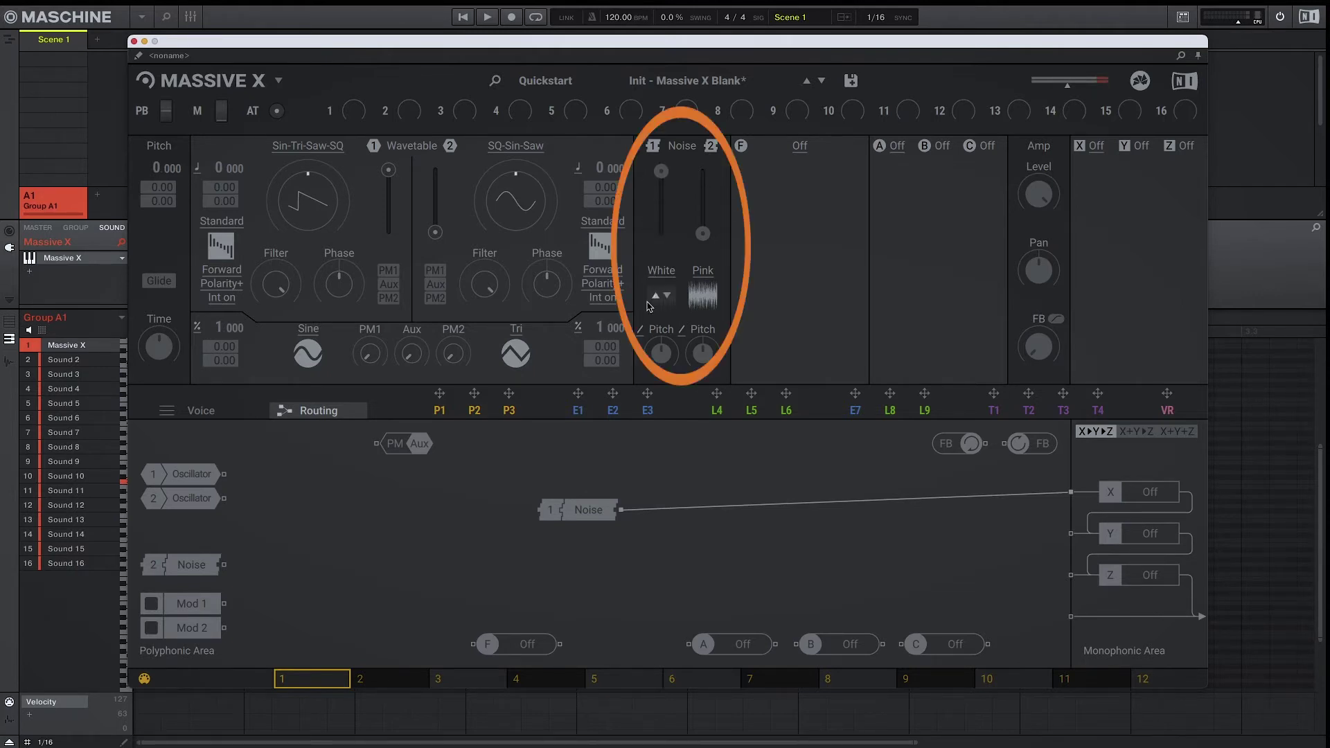
left_click(600, 412)
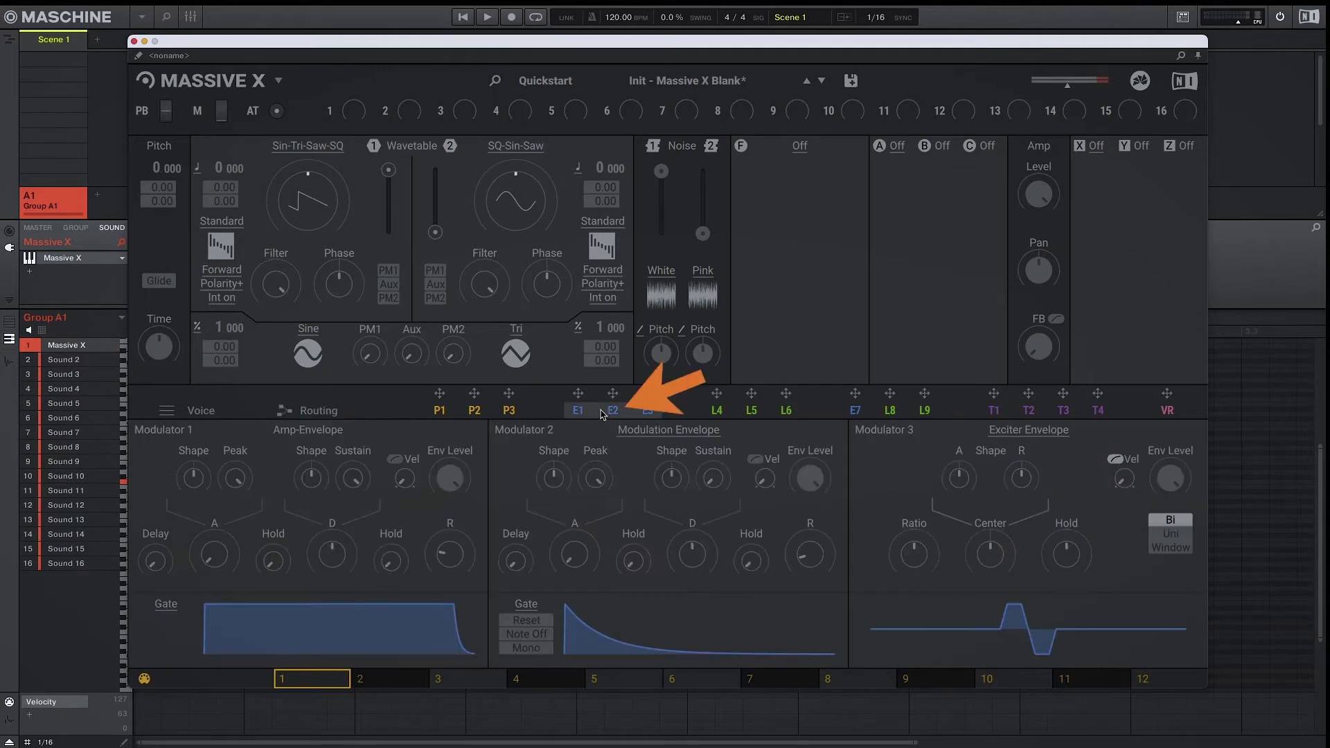
Set the amp envelope sustain to 0 % and its decay to about 108 ms.
left_click_drag(351, 482, 352, 533)
mouse_move(336, 549)
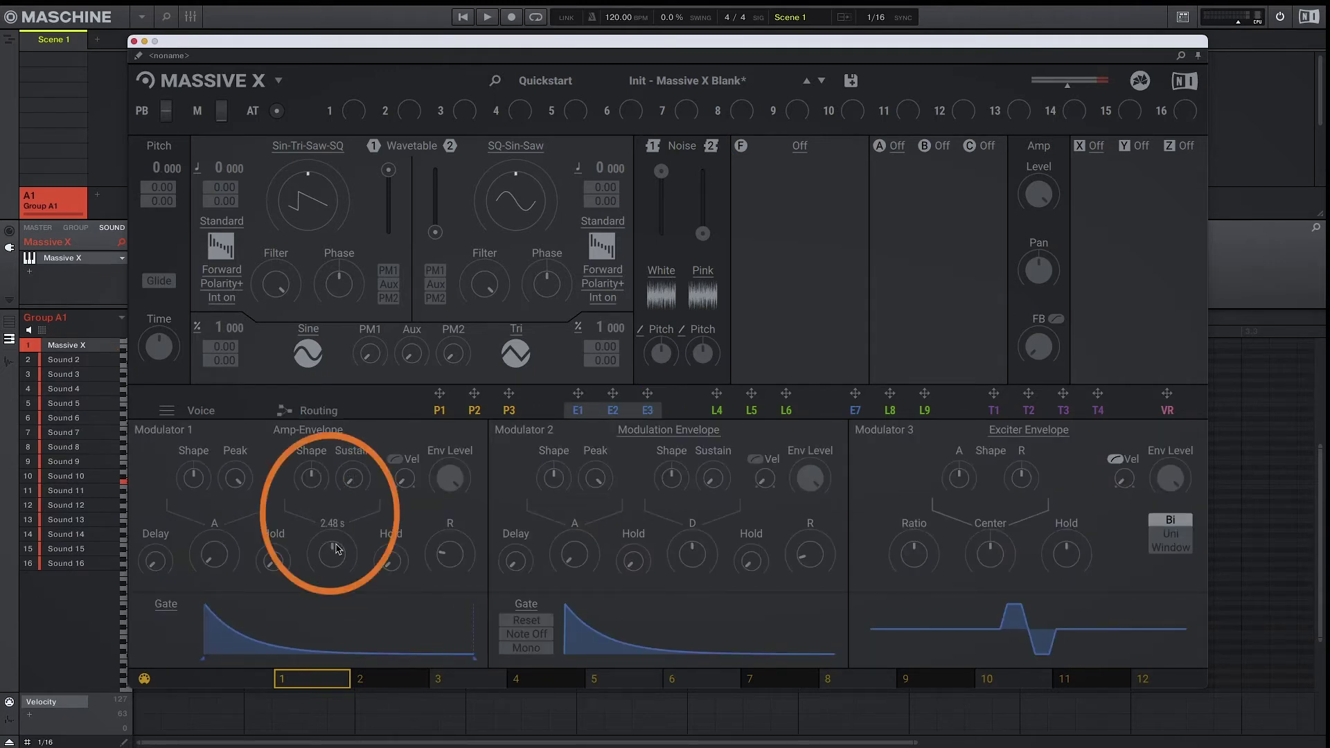
mouse_move(332, 552)
left_mouse_down()
mouse_move(331, 609)
mouse_move(335, 554)
left_mouse_up()
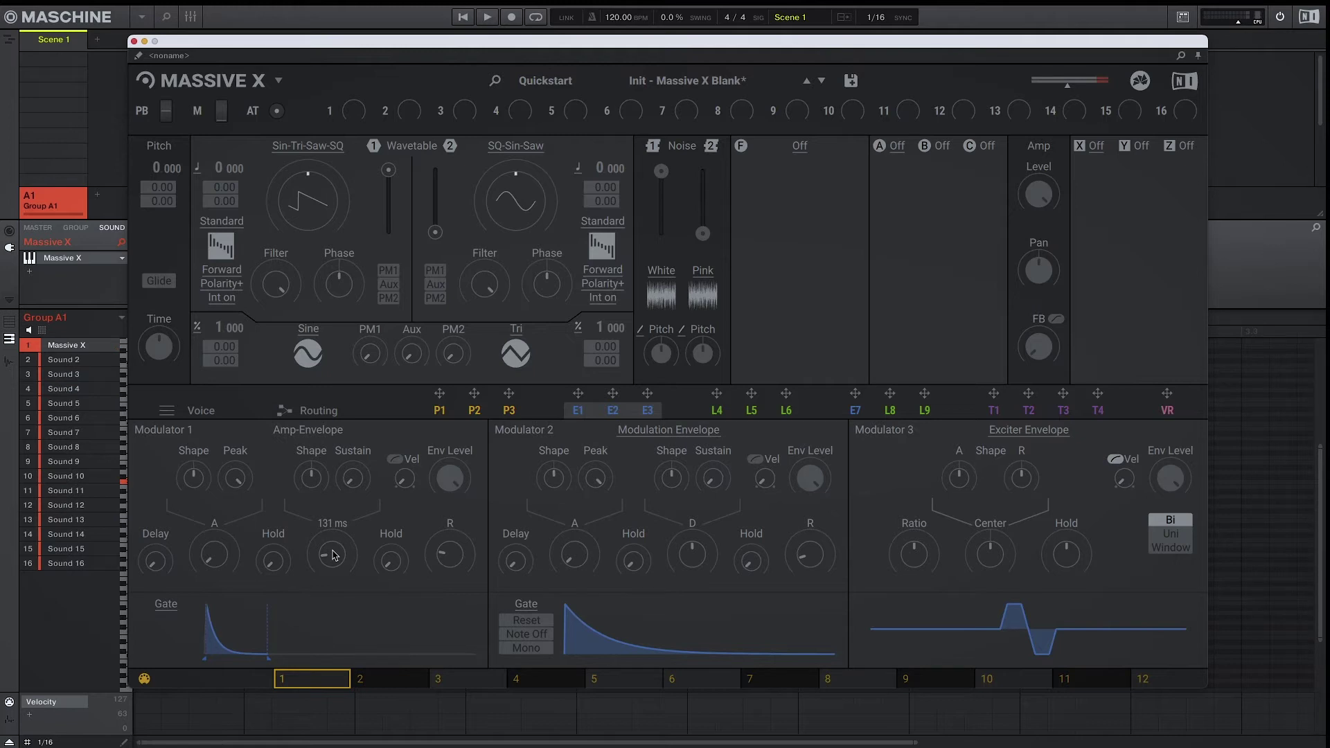
Route Noise 2 into the signal path as One Shot, with the pink noise at about 50 %.
left_click(324, 411)
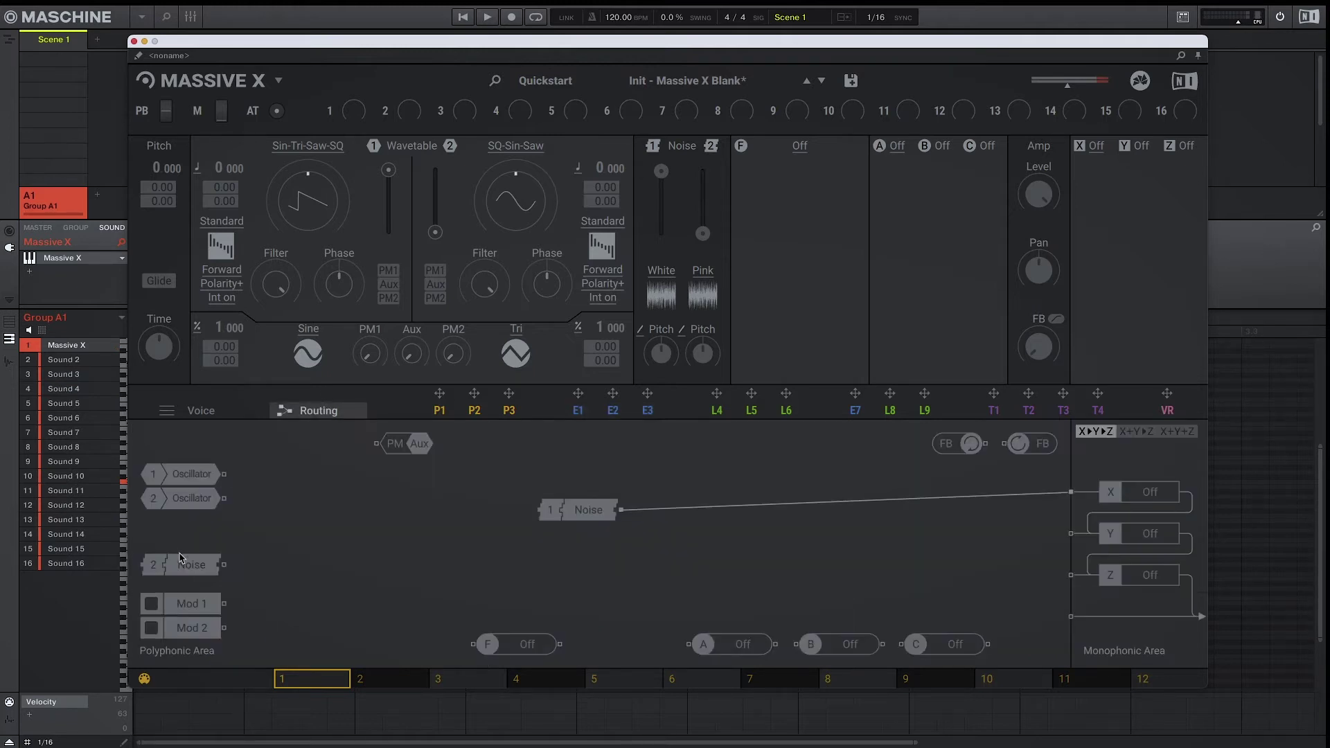
left_click_drag(186, 567, 1071, 494)
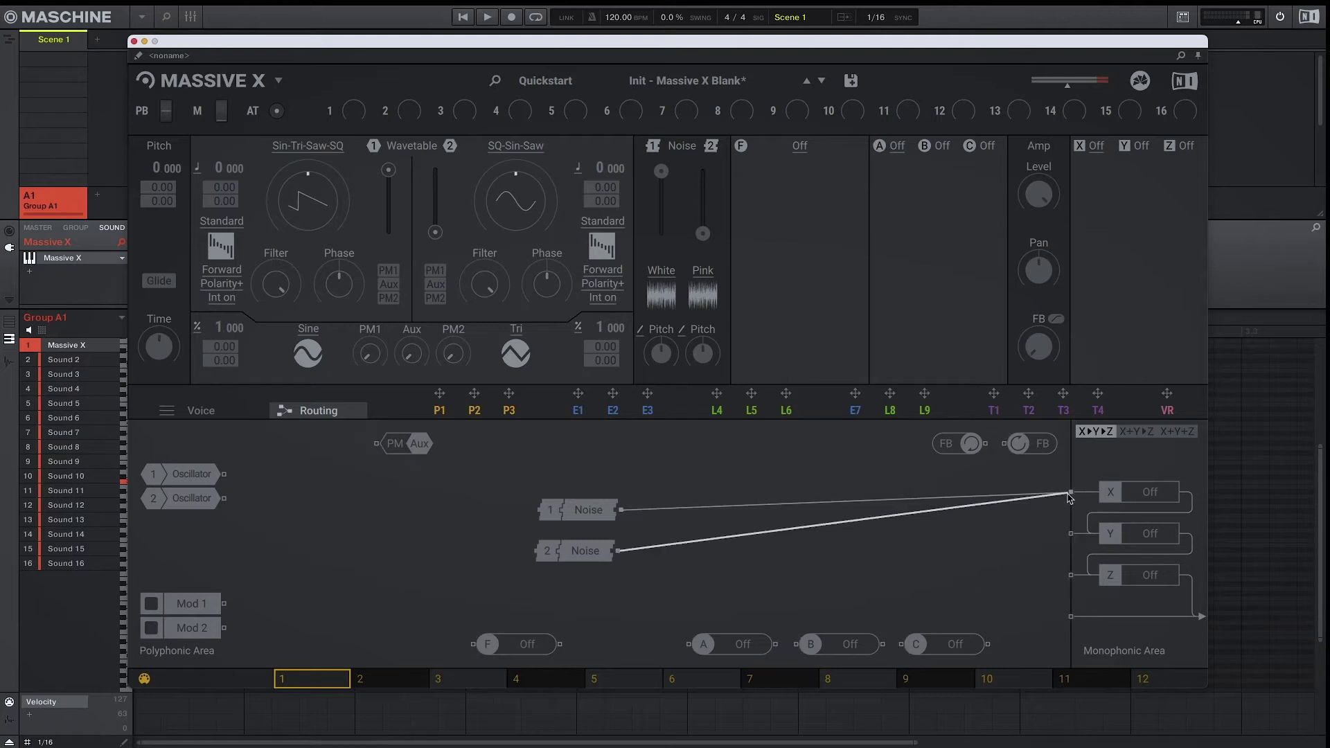
left_click(203, 412)
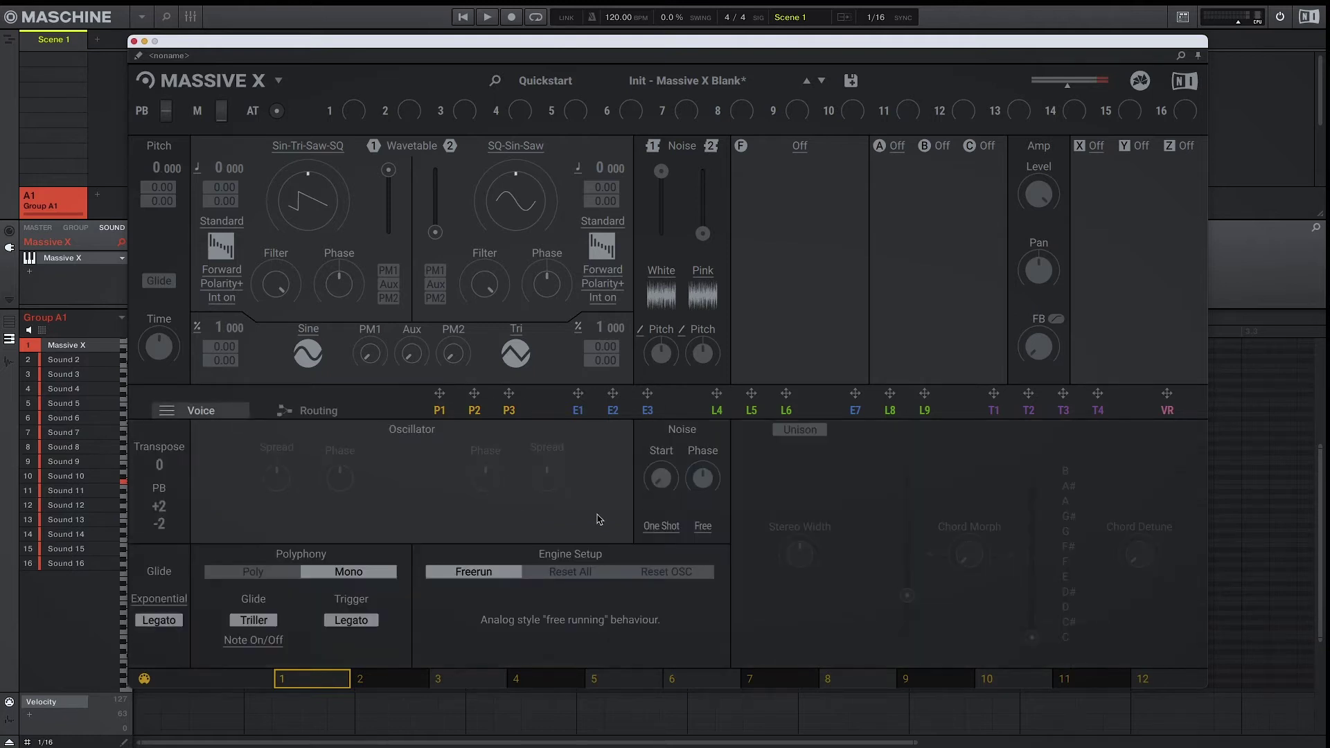
left_click(702, 527)
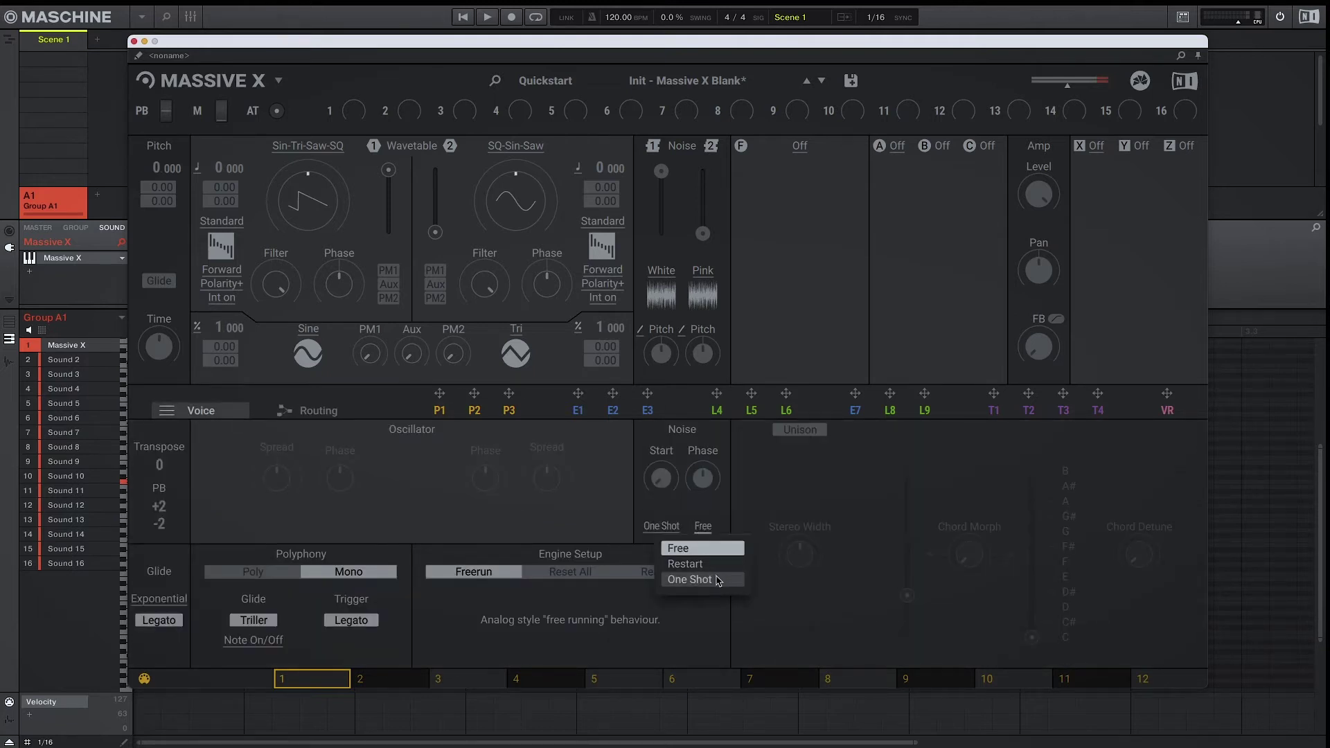
left_click(689, 579)
mouse_move(703, 239)
left_click_drag(703, 239, 702, 191)
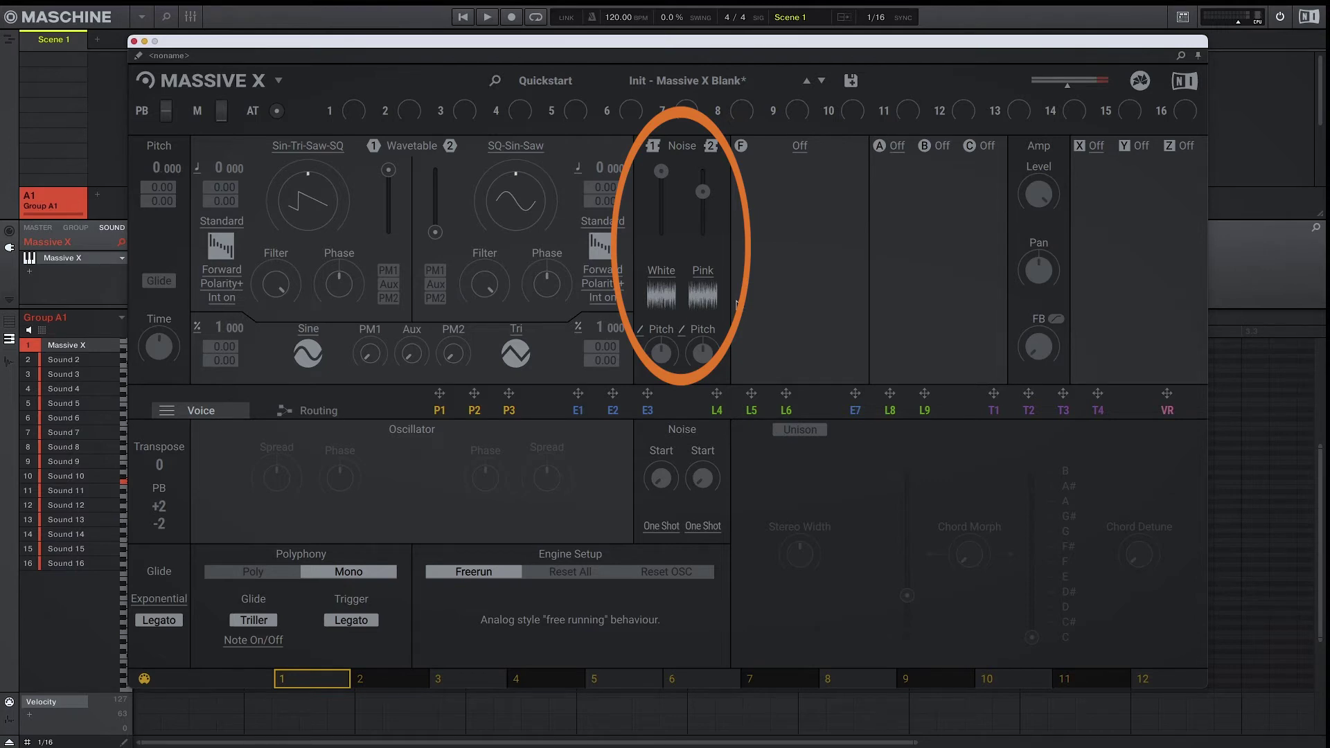
Try Flush for Noise 2 at full level, muting the white noise to hear it alone.
left_click(703, 271)
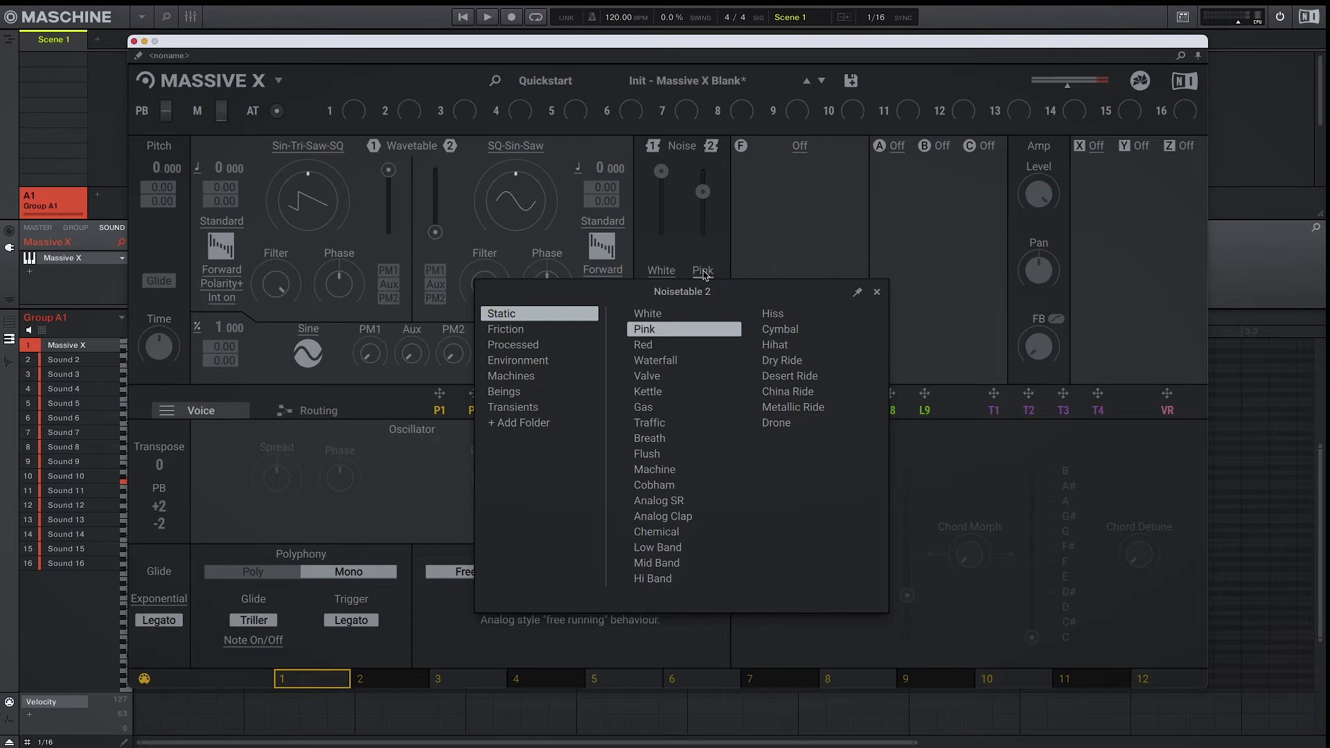
left_click(679, 454)
mouse_move(703, 194)
left_click_drag(702, 194, 702, 171)
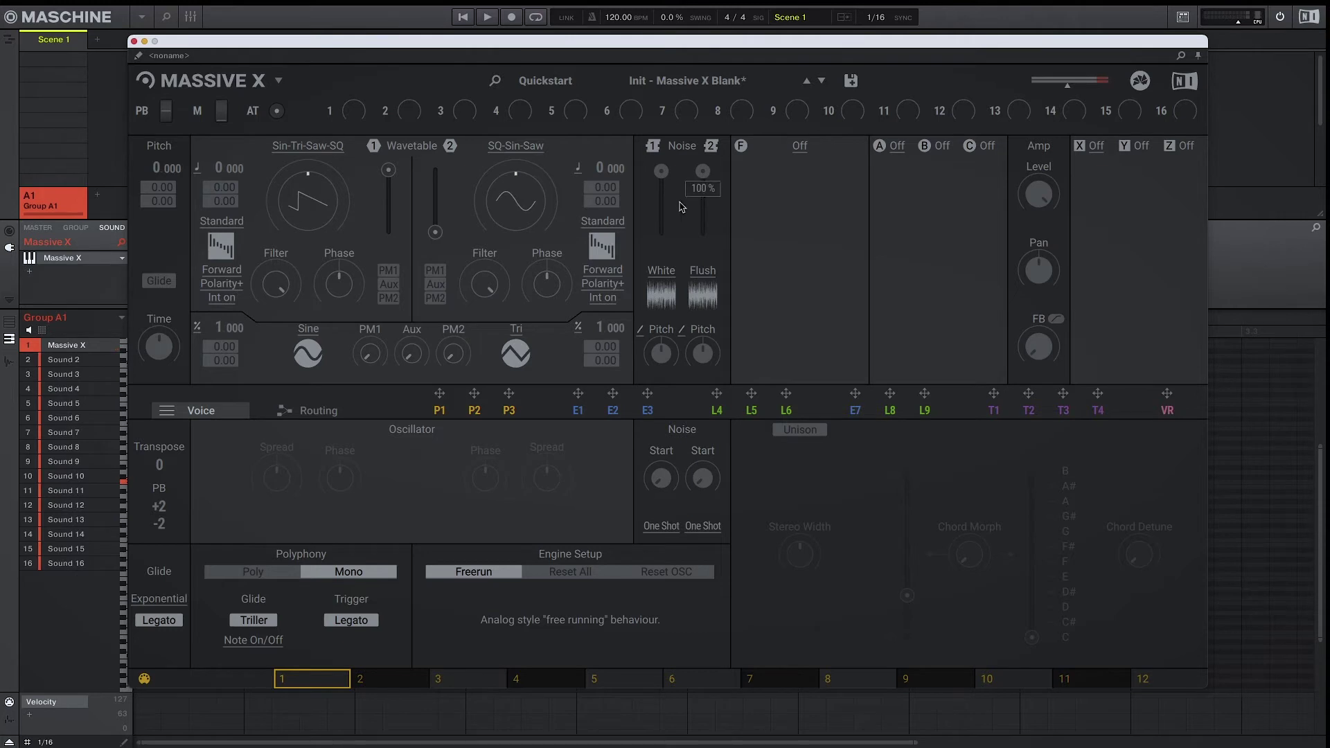
left_click(652, 146)
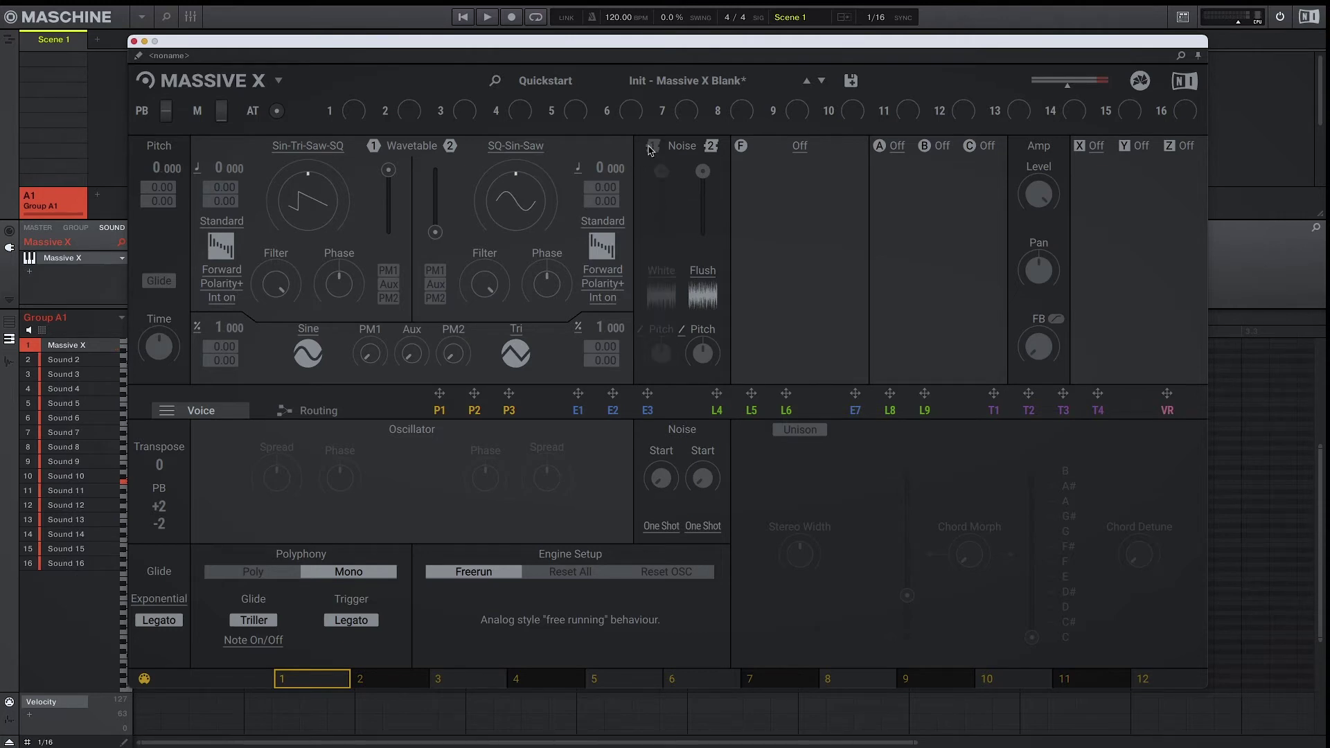
Switch Noise 2 to Hiss, unmute the white noise, and lower it to about 78 %.
left_click(708, 297)
left_click(707, 296)
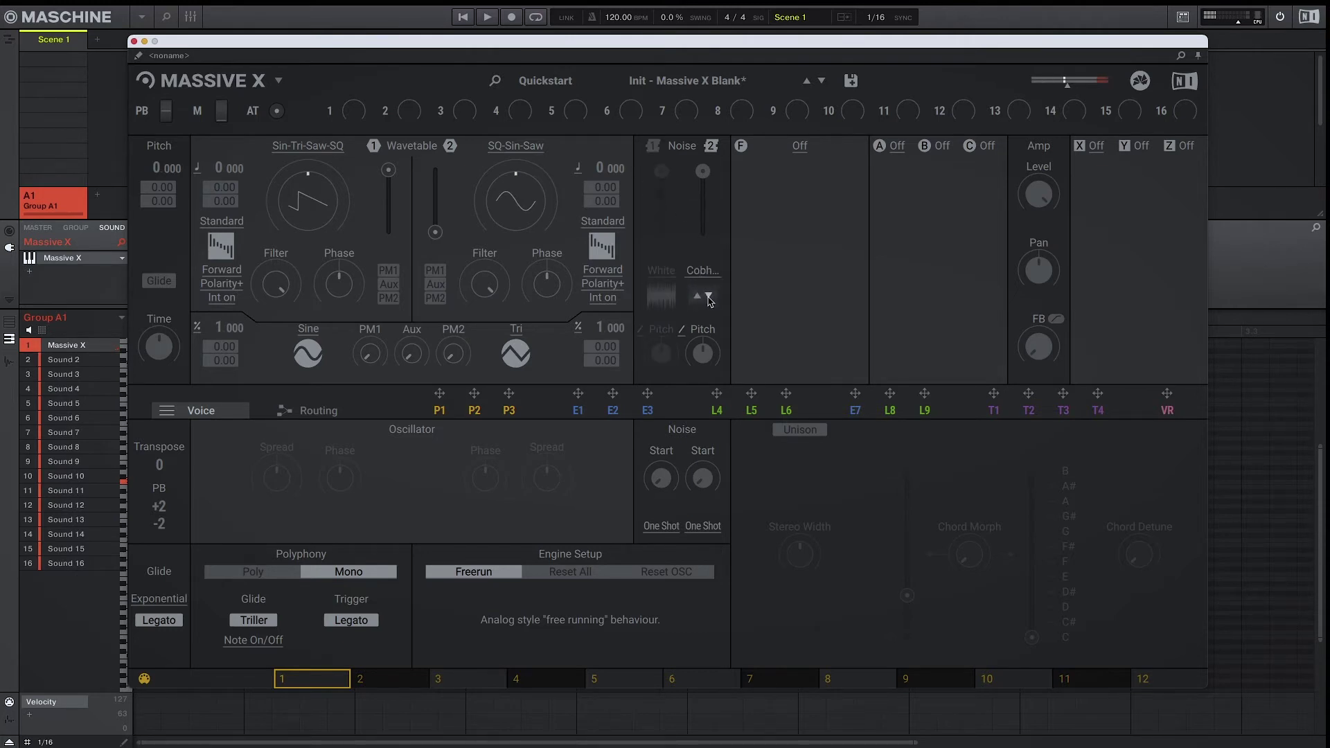
left_click(702, 271)
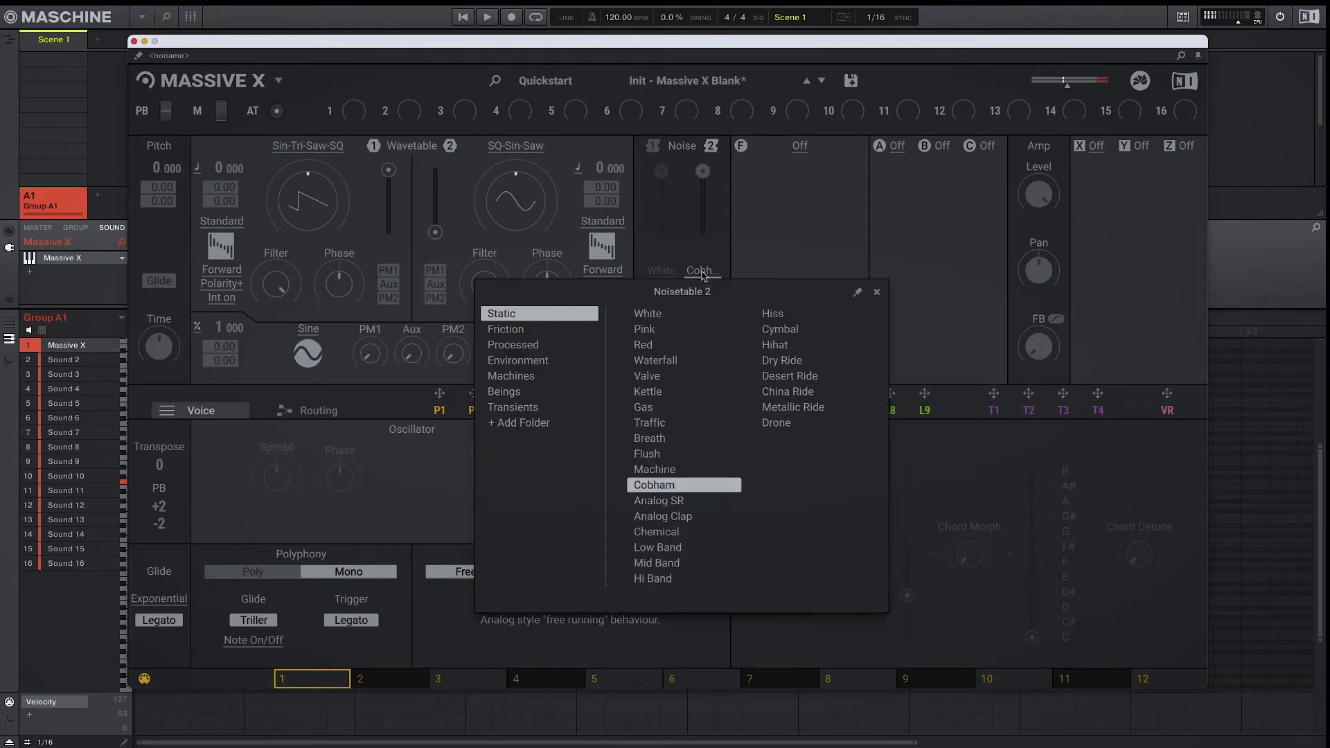
left_click(771, 316)
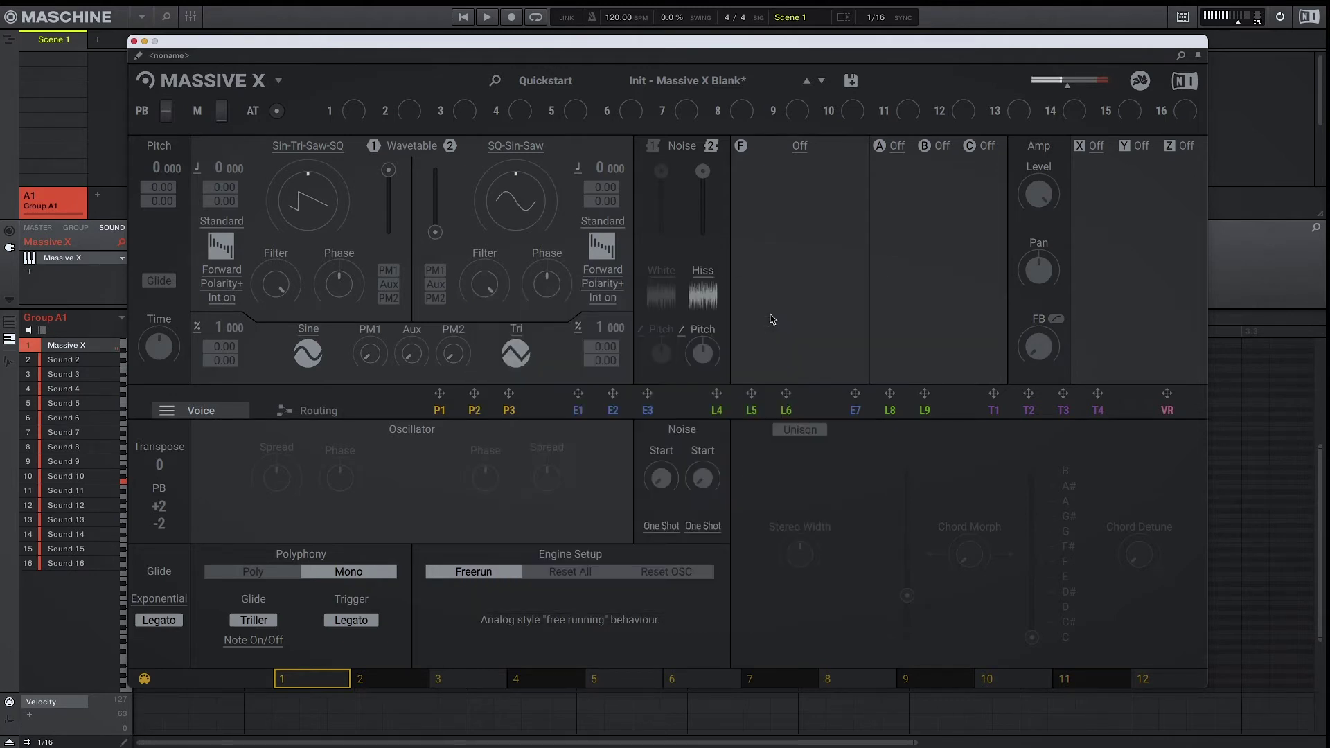
left_click(652, 145)
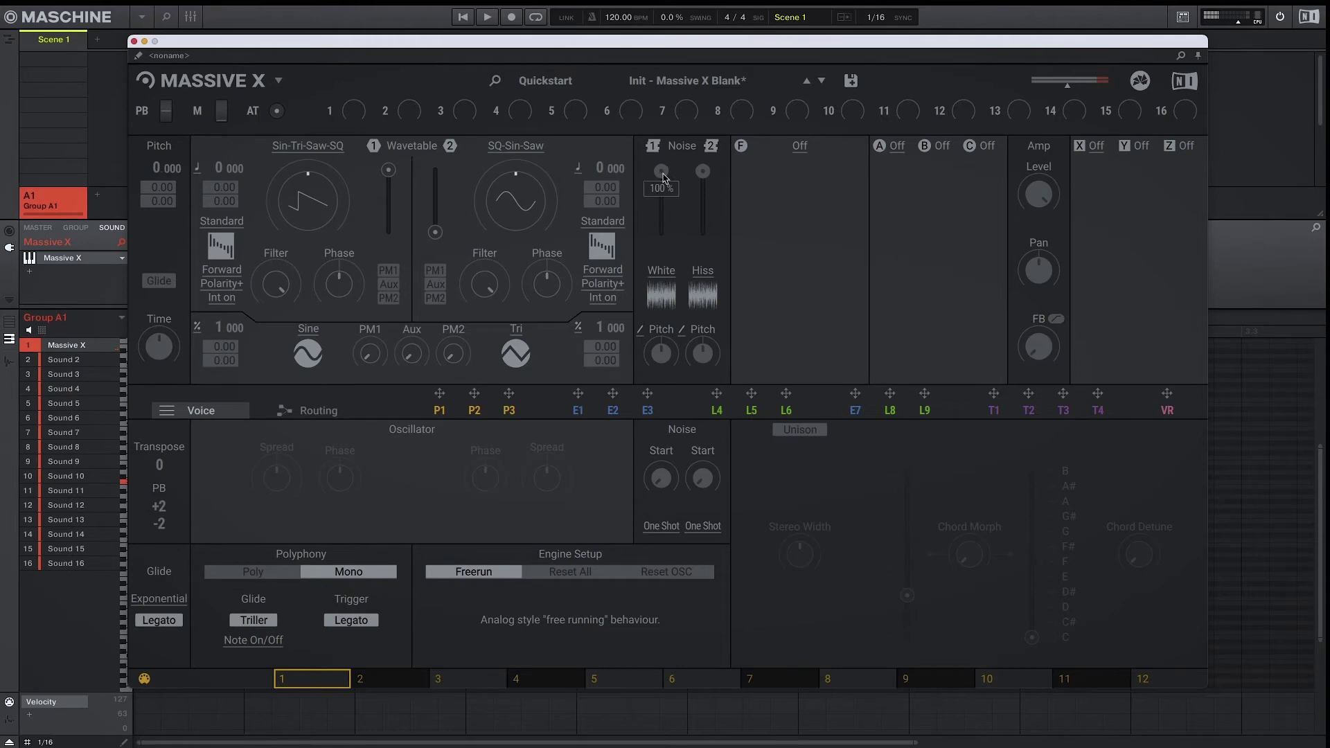
left_click_drag(674, 171, 673, 184)
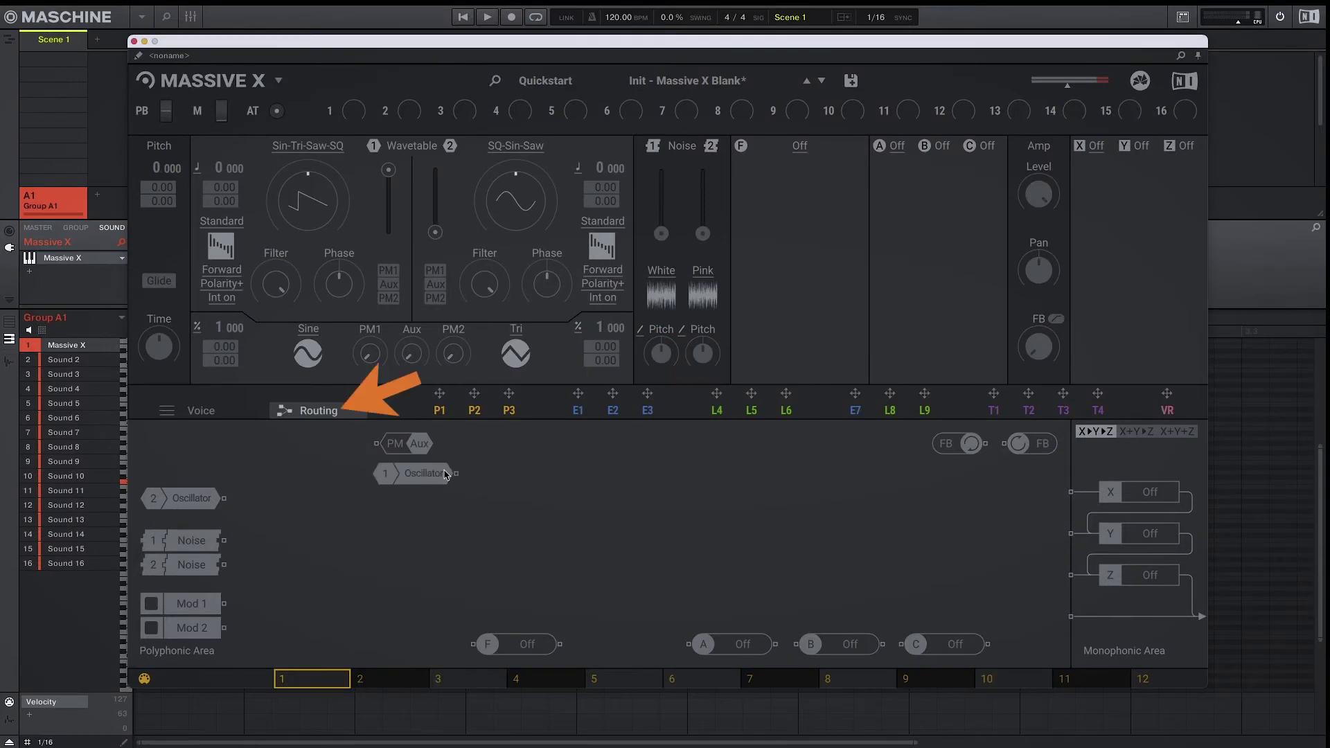
Drag oscillator 1 into the routing area of the blank snare patch.
left_click_drag(445, 474, 586, 500)
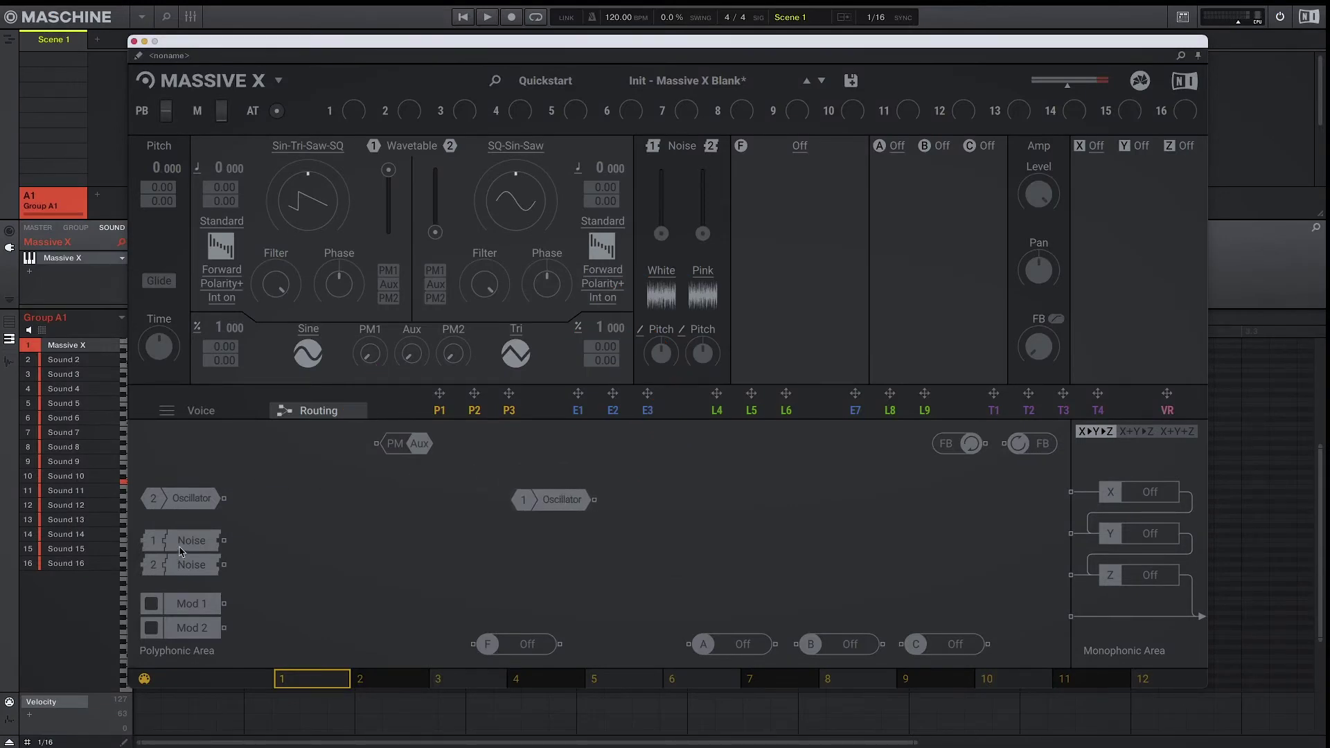
Cable oscillator 1 and noise 1 to the X slot and turn oscillator 1 into a sine.
left_click_drag(180, 548, 1071, 493)
left_click_drag(593, 532, 1071, 499)
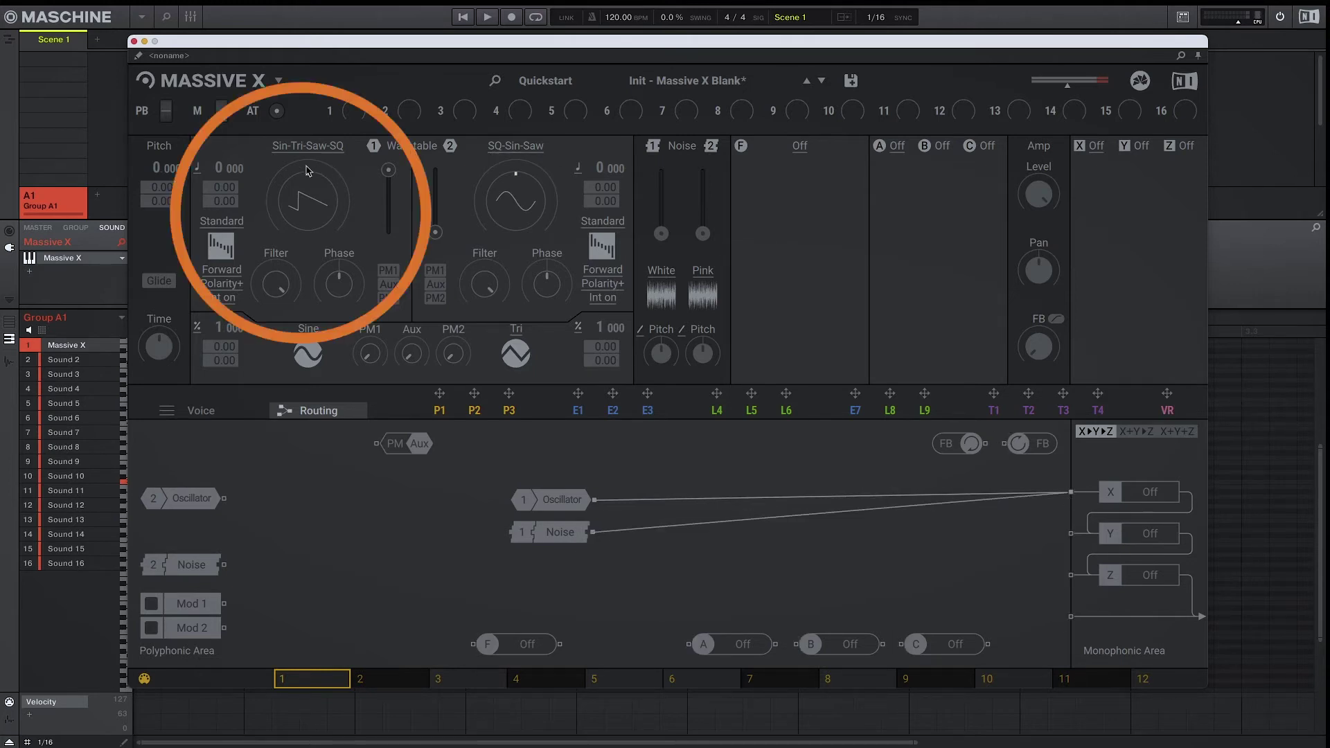
left_click_drag(308, 178, 308, 235)
Set oscillator 1 to 50% level and white noise to 100%, then show the envelopes.
mouse_move(387, 177)
left_click_drag(388, 176, 390, 204)
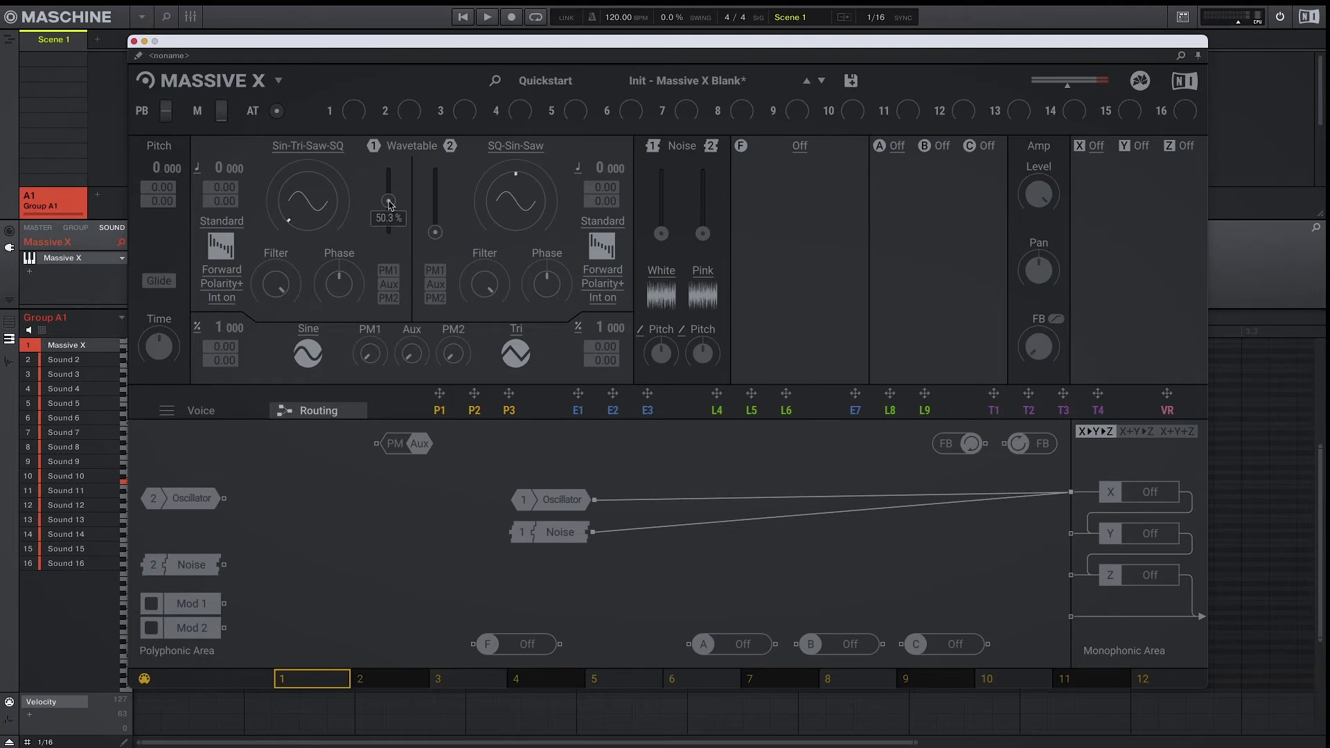
mouse_move(663, 237)
left_click_drag(663, 237, 661, 171)
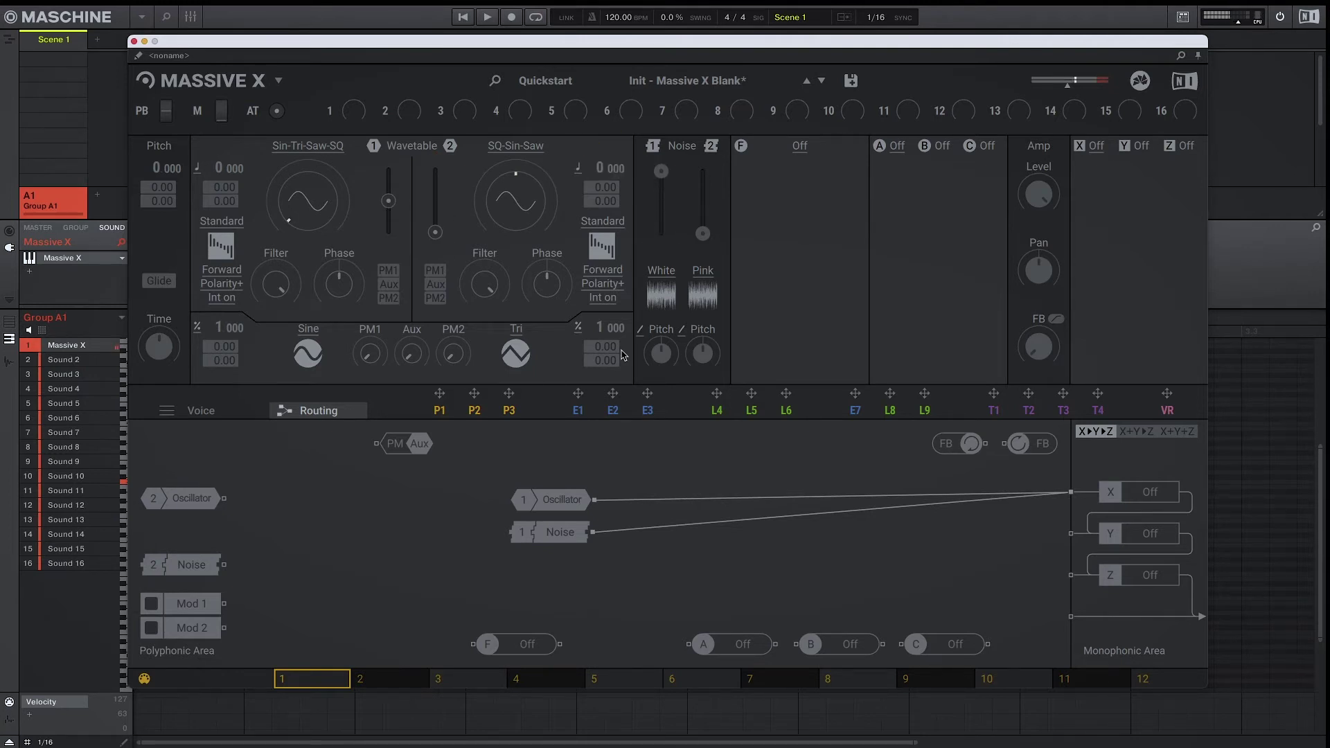
left_click(600, 414)
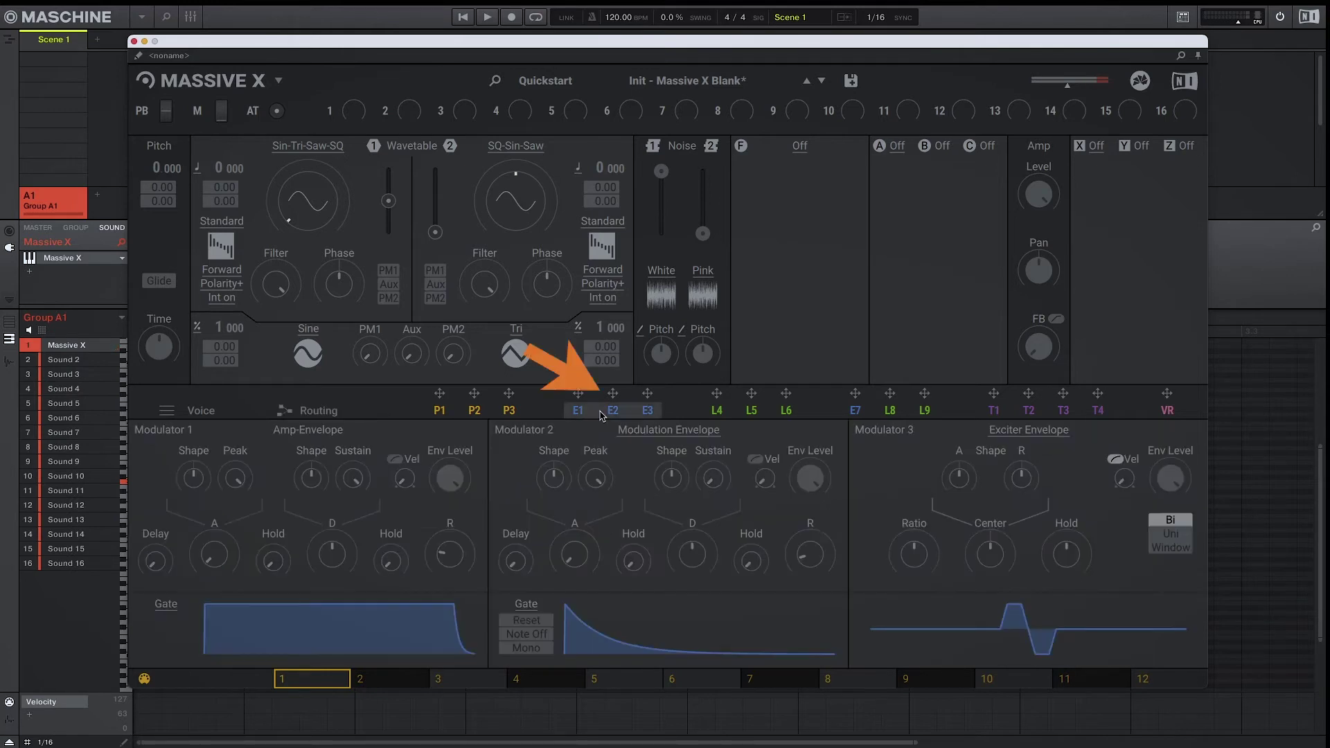
Set amp envelope sustain 0% and decay 237 ms; make oscillator 1 saw-like, pitch 2, level 25%.
left_click_drag(347, 478, 346, 533)
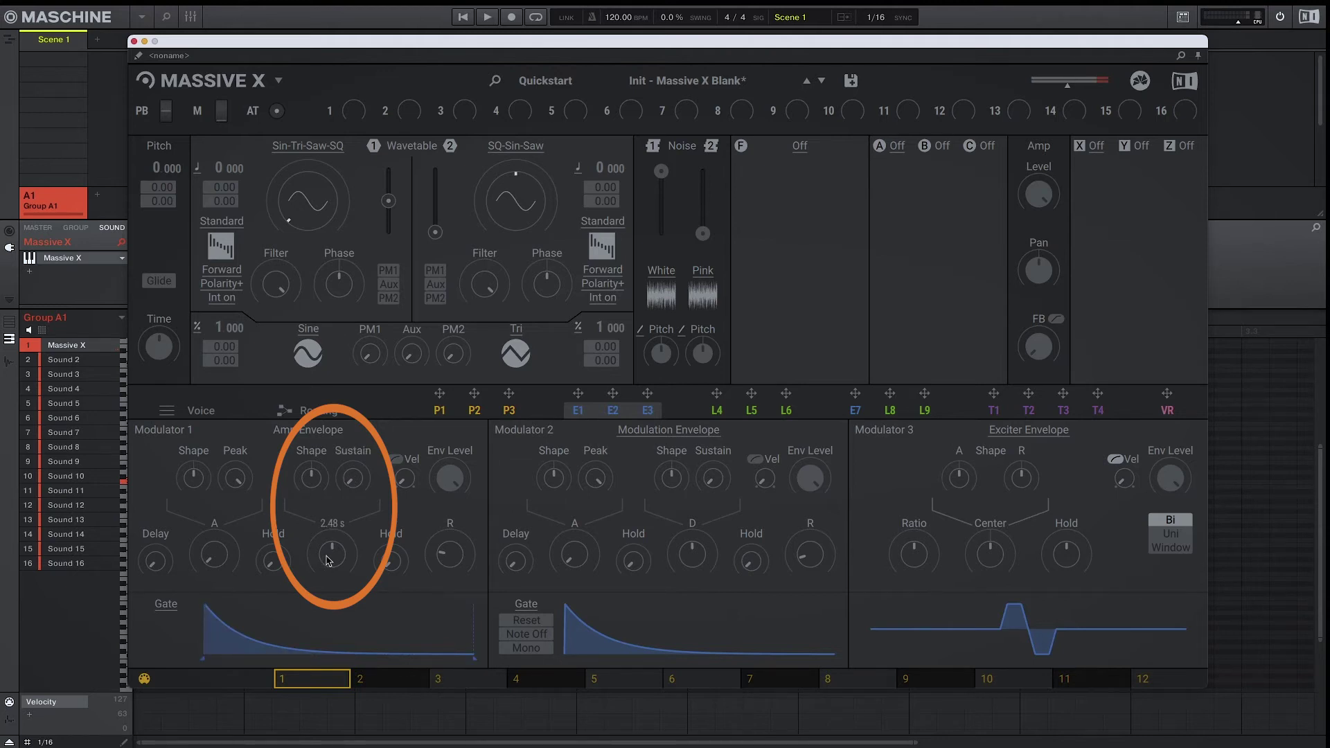
left_click_drag(330, 560, 330, 580)
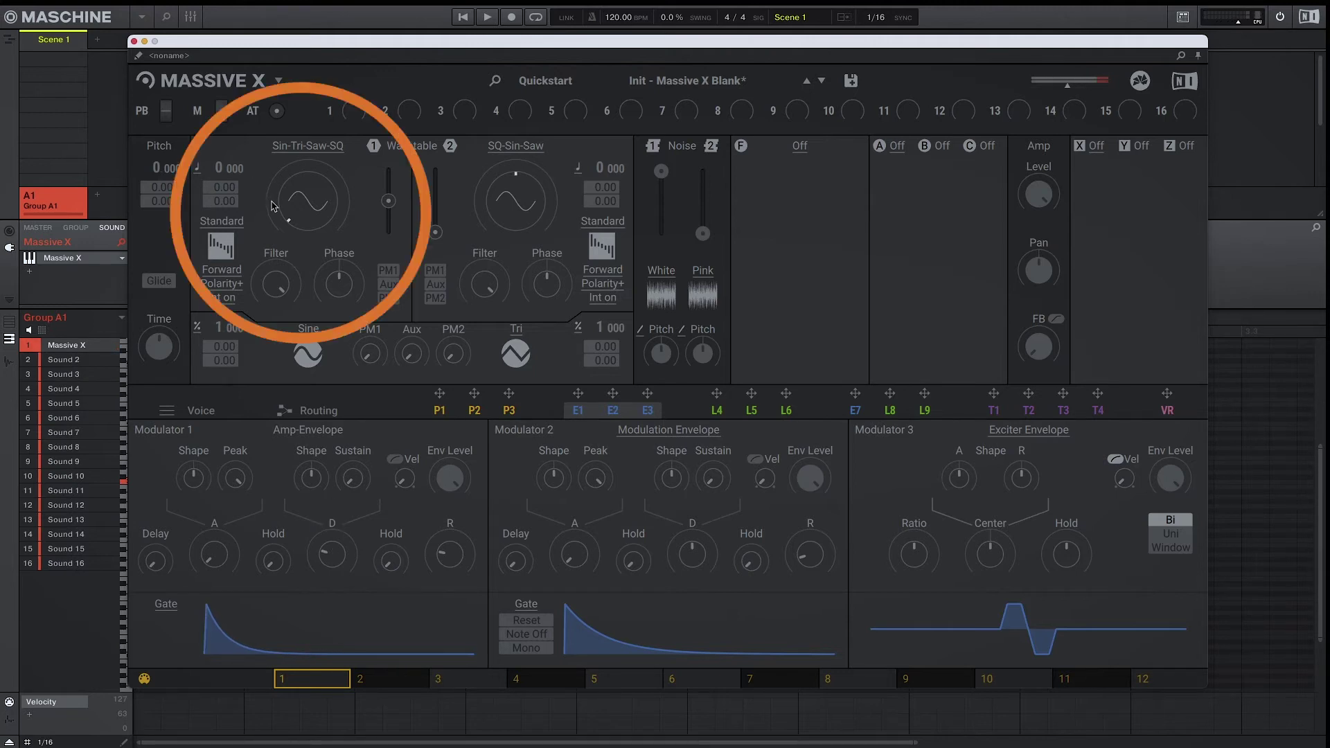
left_click_drag(308, 201, 308, 194)
left_click_drag(229, 168, 229, 185)
left_click_drag(389, 207, 389, 228)
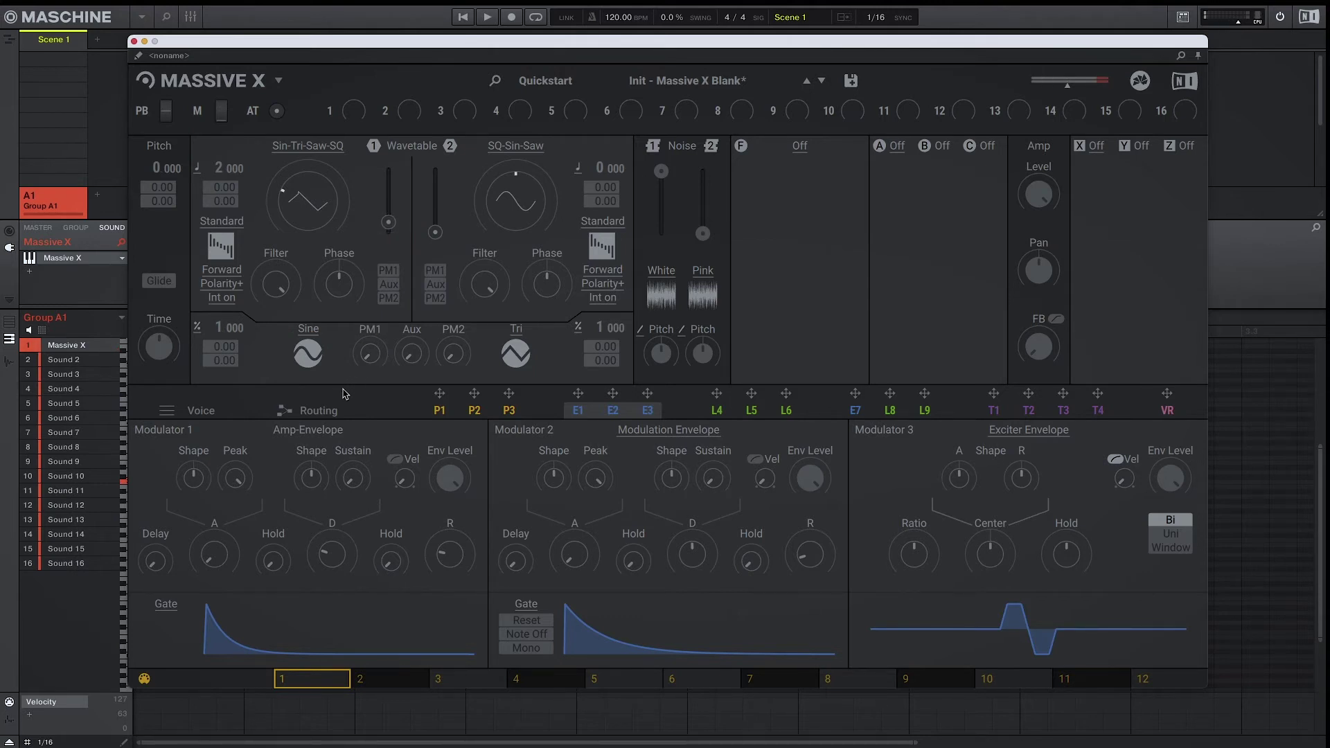
left_click(338, 409)
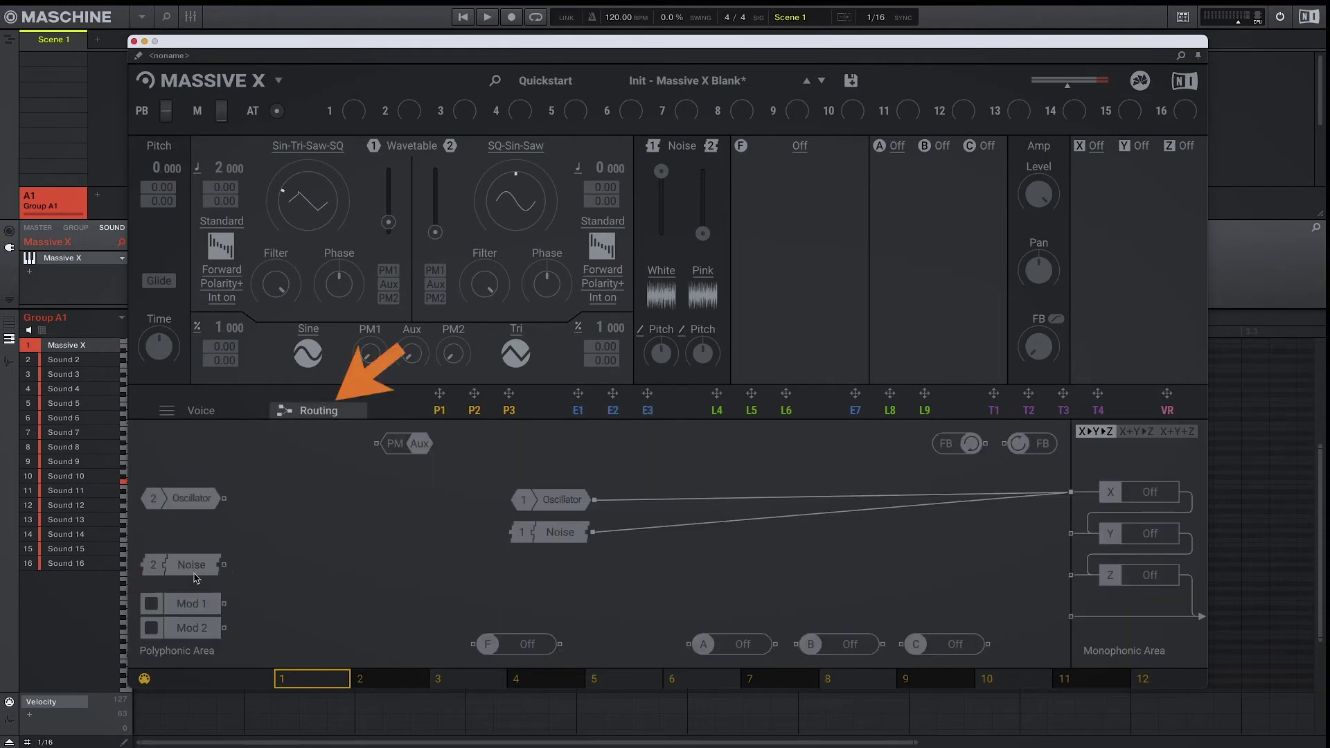
Route noise 2 into the signal path below noise 1 and raise its pink level to about 57.5%.
mouse_move(205, 577)
left_mouse_down()
mouse_move(558, 576)
mouse_move(1072, 495)
left_mouse_up()
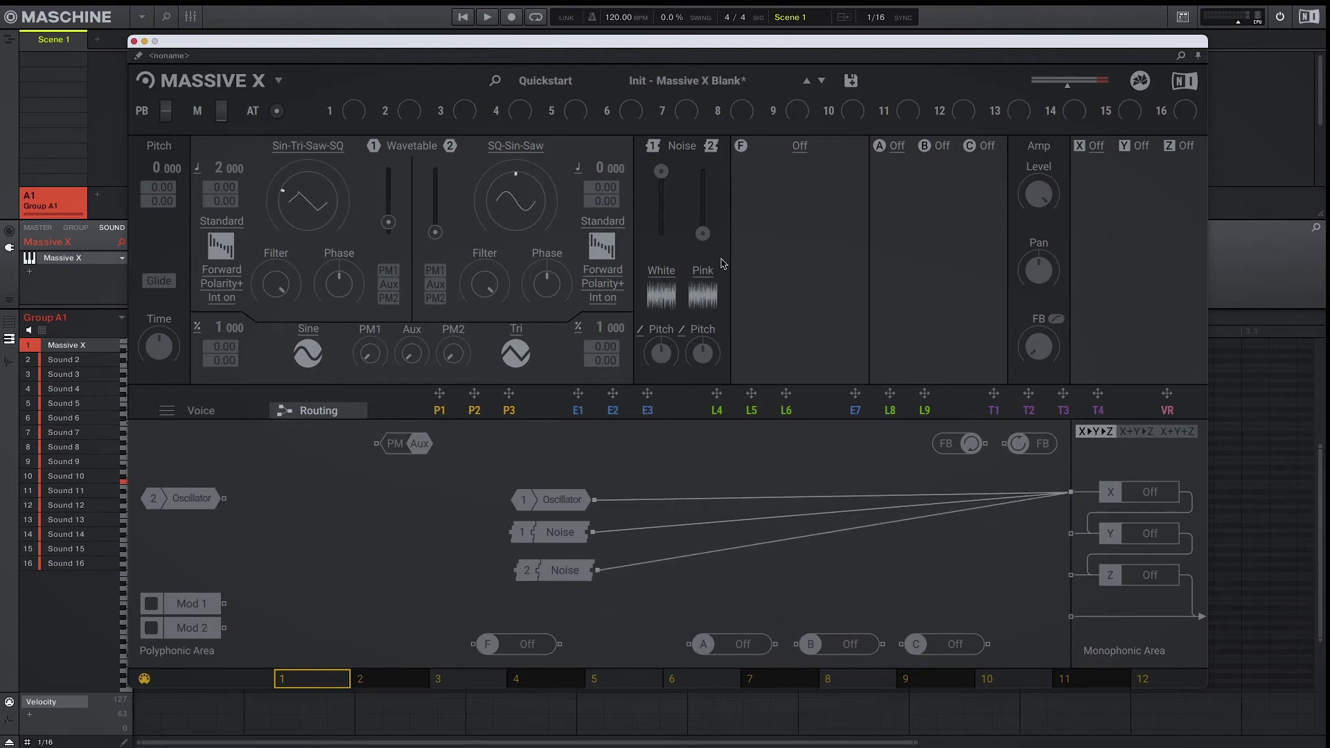
left_click_drag(700, 235, 702, 198)
left_click(702, 274)
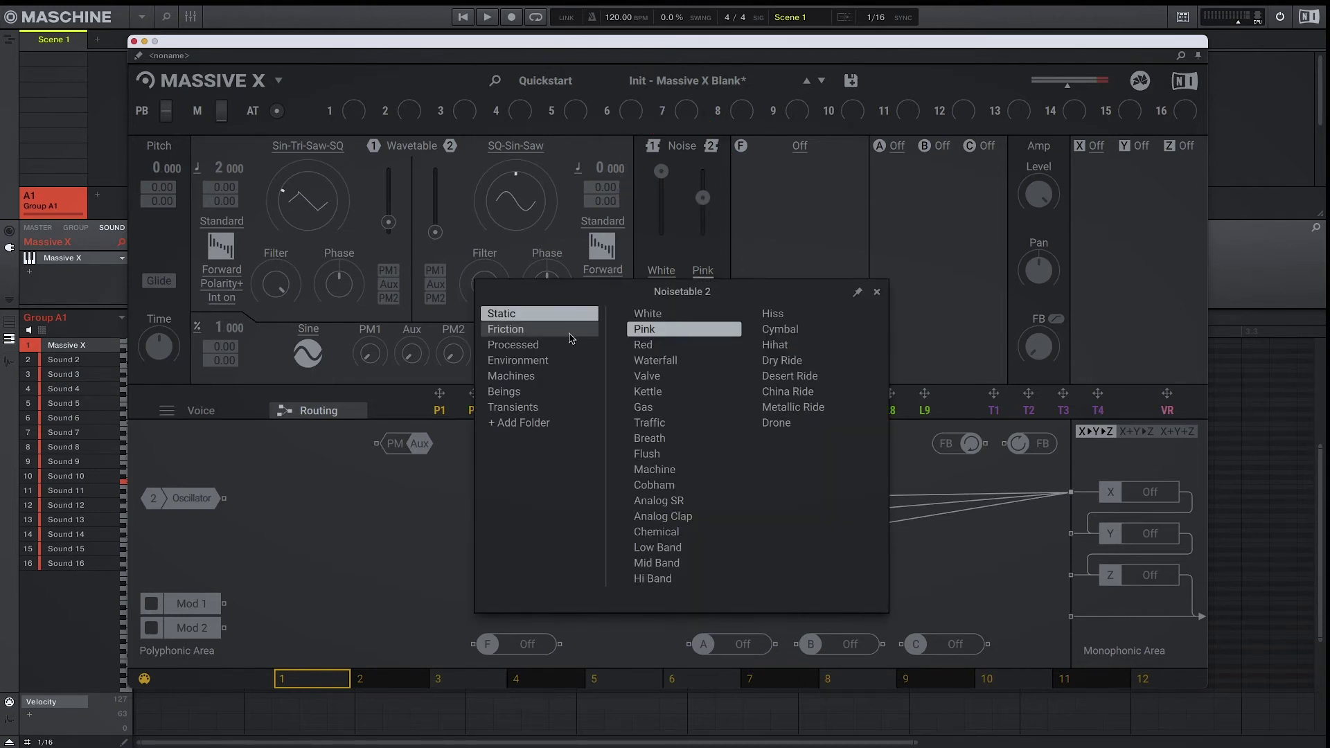
Make noise 2 the Stick transient, pitched down to about -14.9 at 30% level.
left_click(552, 412)
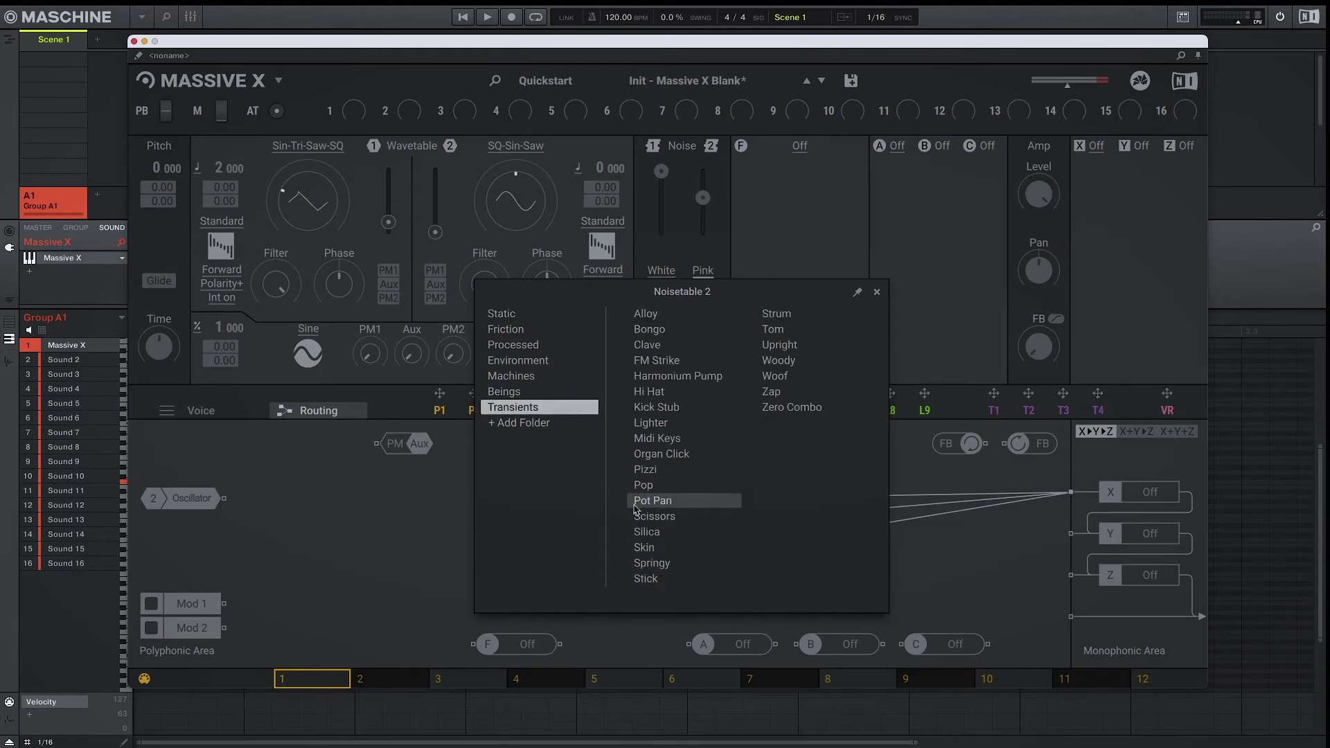
left_click(661, 580)
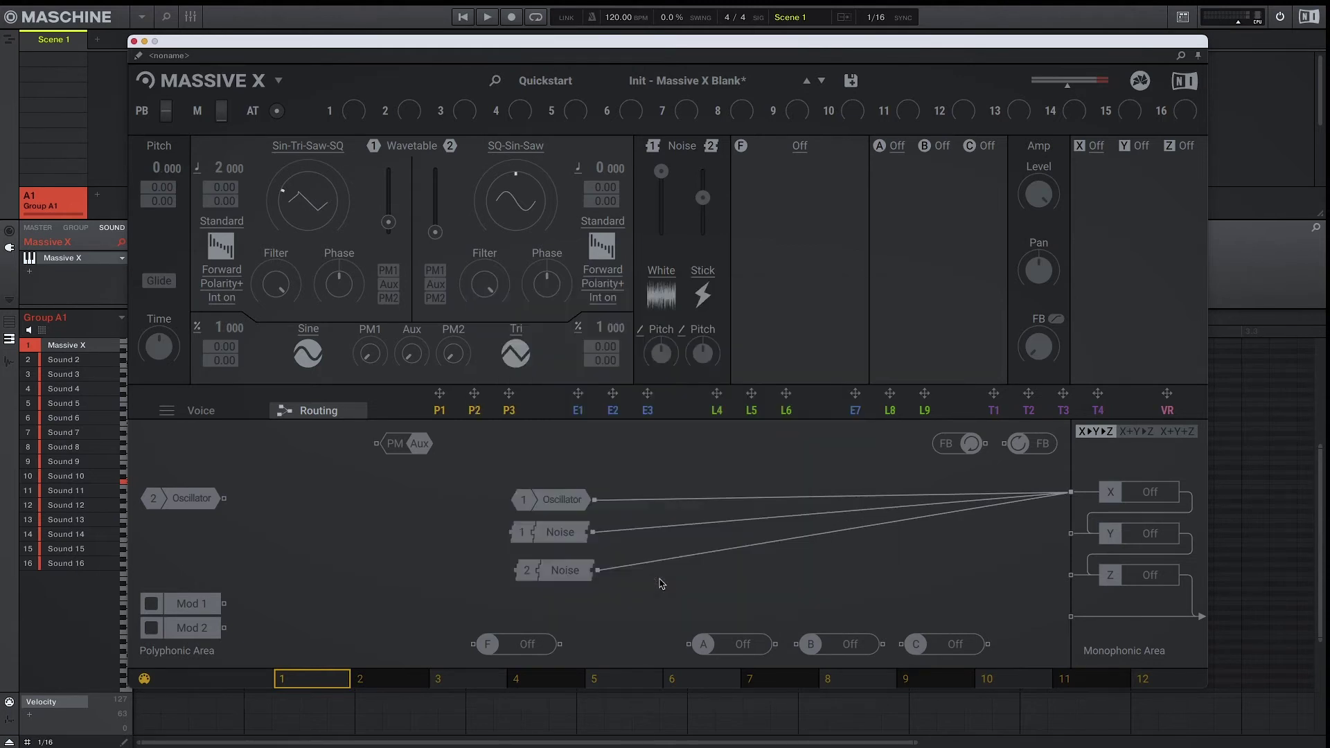
left_click(652, 147)
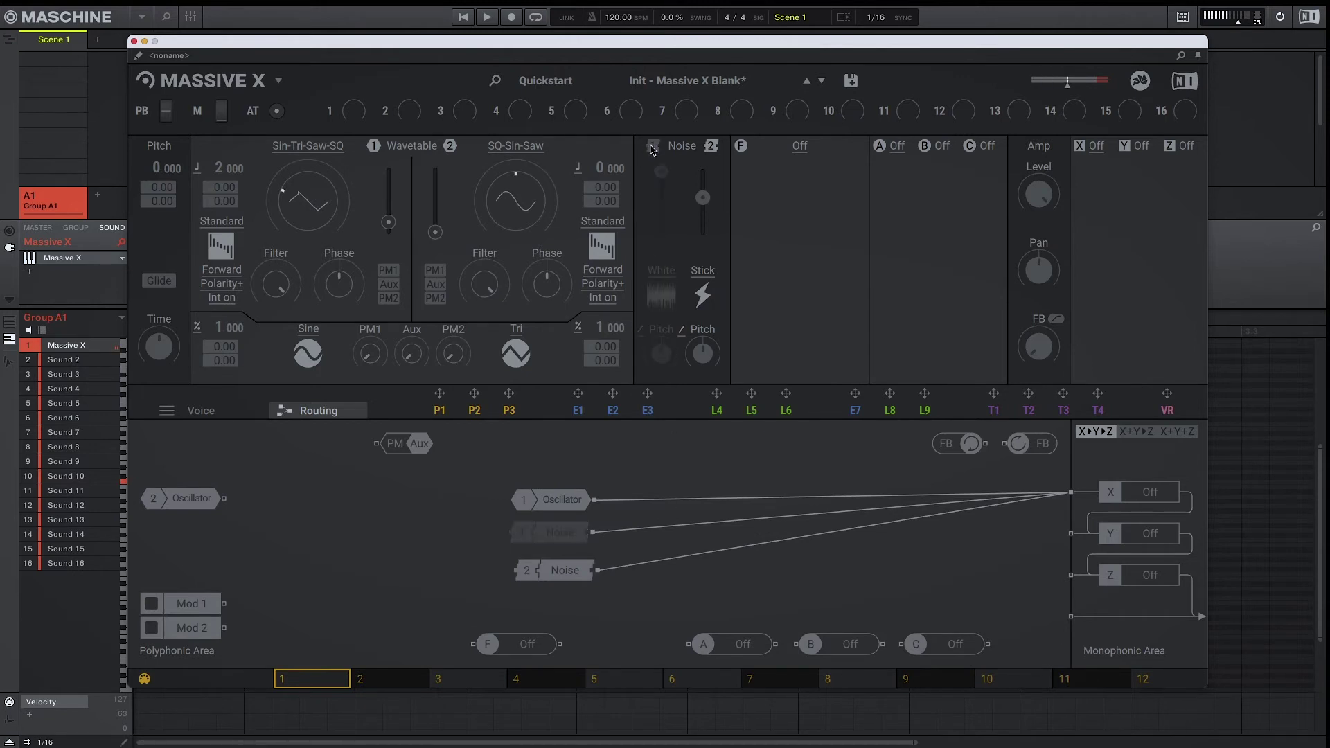
left_click(652, 147)
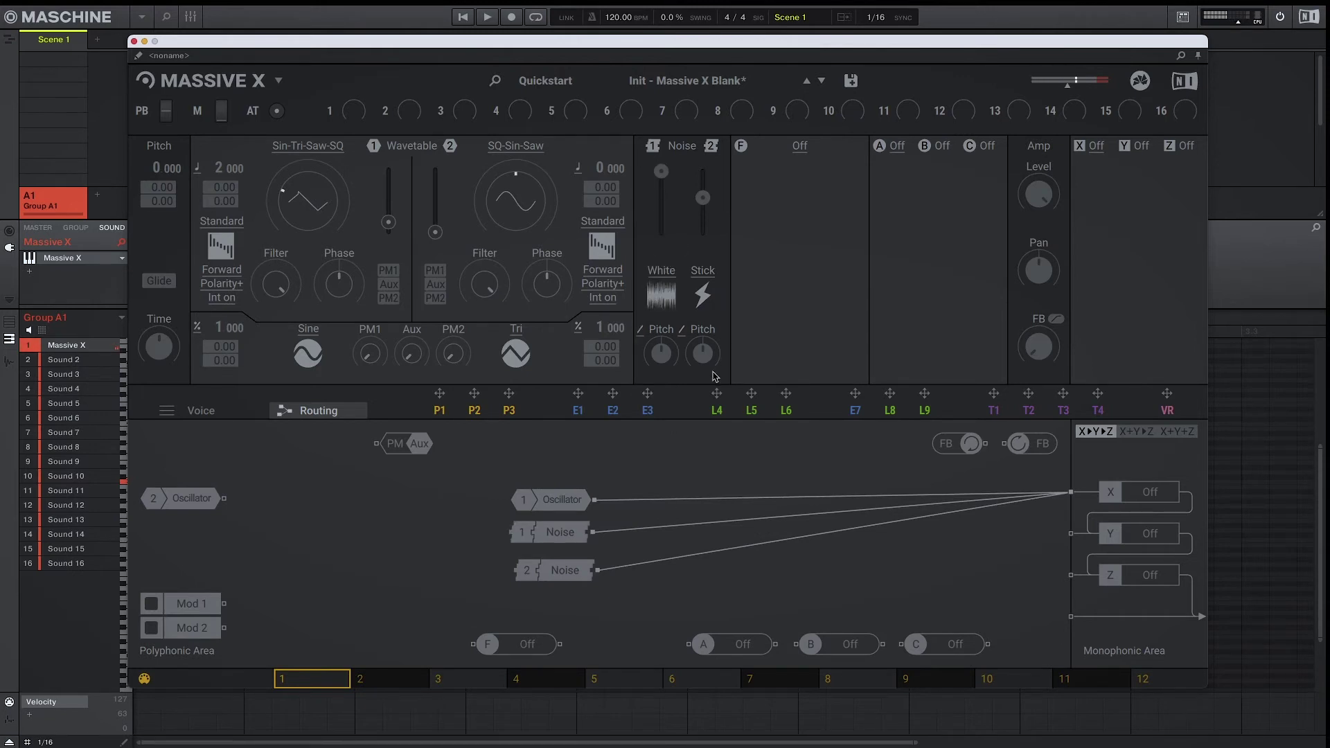
left_click_drag(704, 355, 703, 390)
left_click_drag(703, 198, 702, 214)
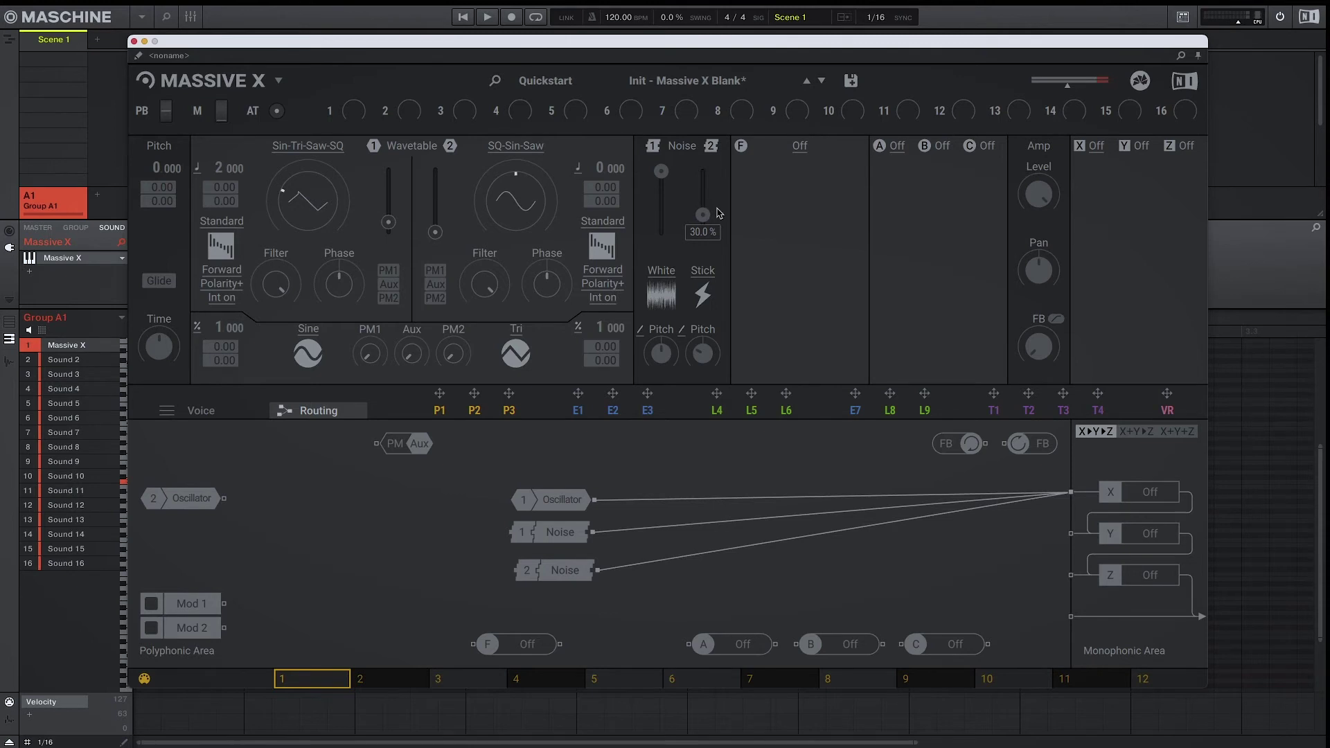
Add an Equalizer in the X slot and lower its low gain very slightly.
left_click(1096, 147)
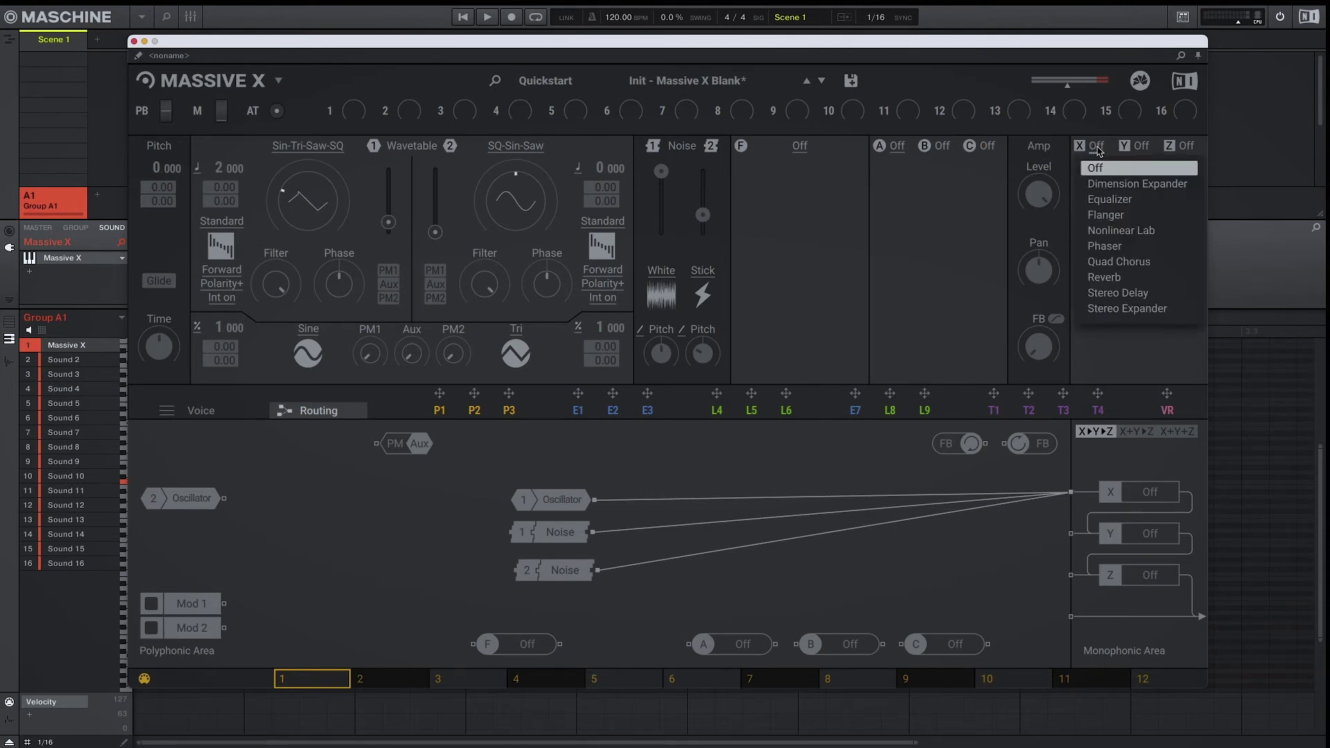
left_click(1110, 200)
mouse_move(1139, 347)
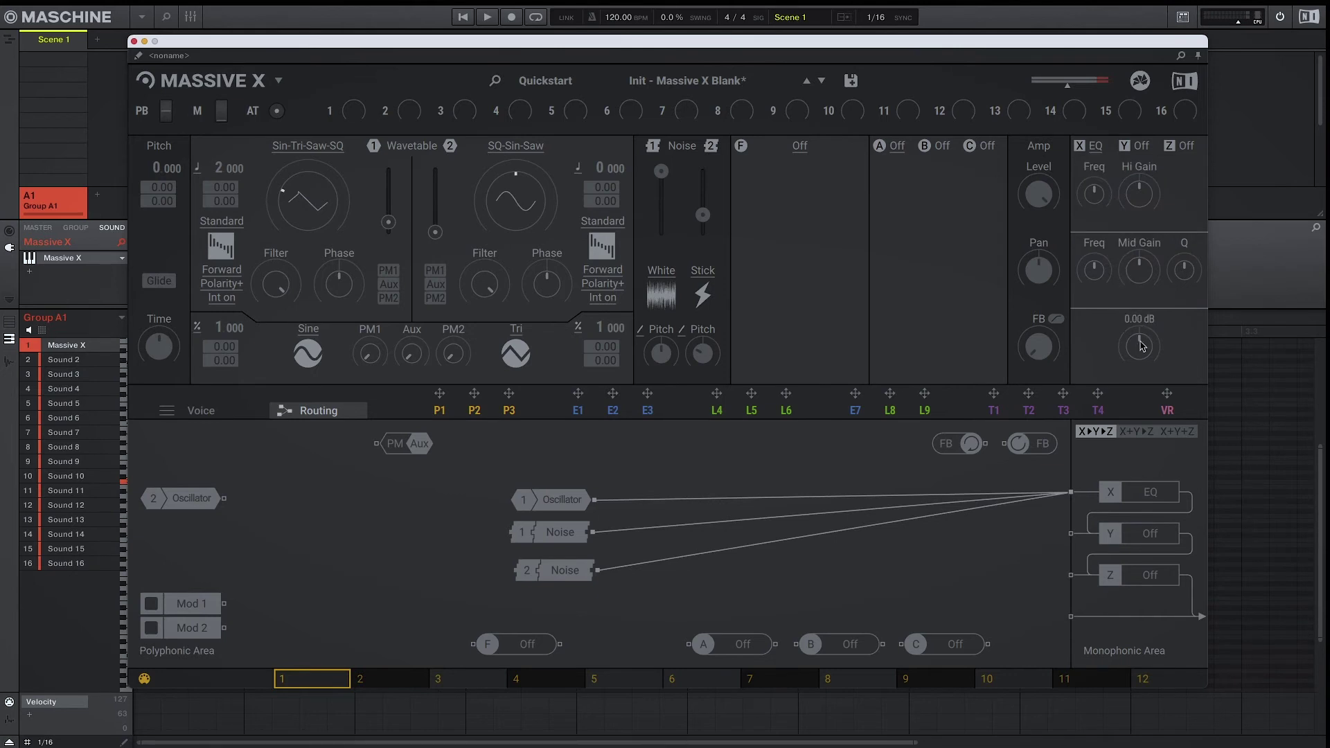
left_click_drag(1139, 352, 1139, 388)
double_click(1141, 348)
left_click_drag(1141, 348, 1142, 350)
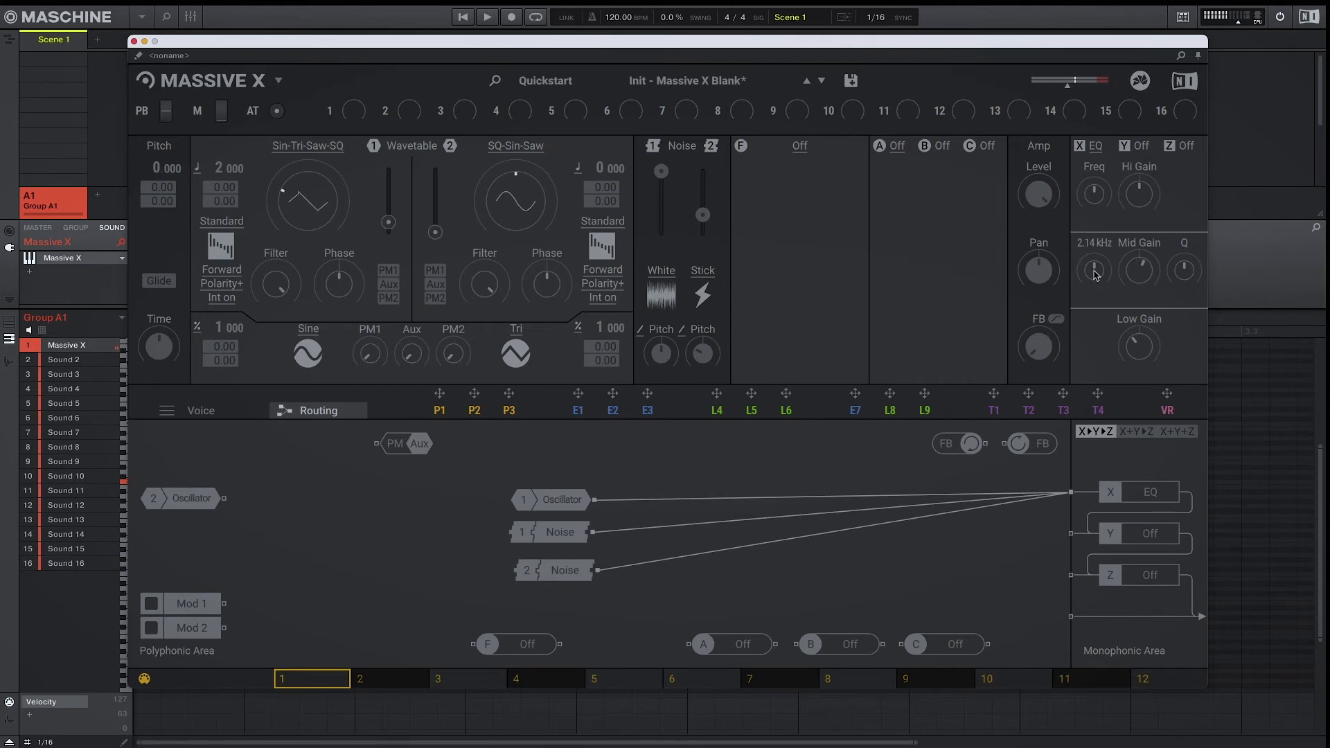
Lower the EQ mid frequency to 834 Hz and trim the high gain slightly.
left_click_drag(1094, 270, 1094, 277)
mouse_move(1142, 206)
left_click_drag(1146, 198, 1147, 208)
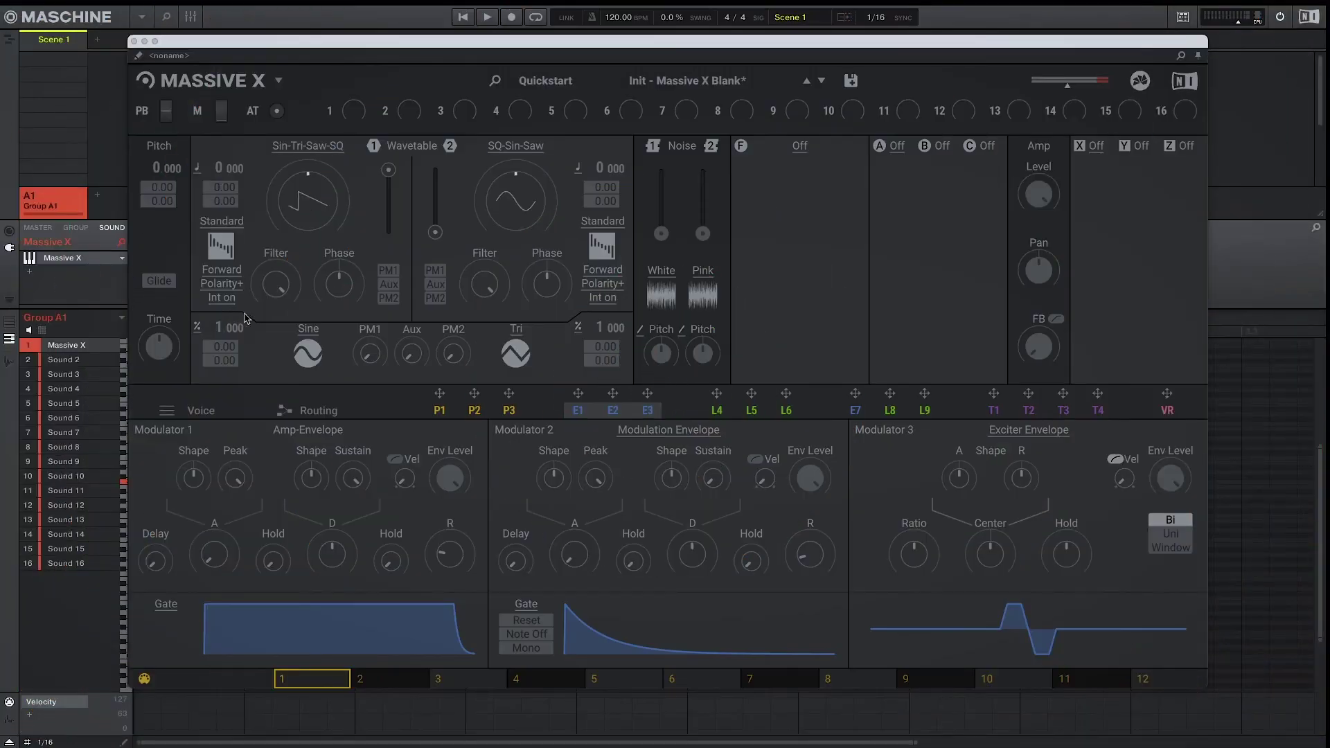
Bring oscillator 1, noise 1 and the filter into the routing area.
left_click(304, 416)
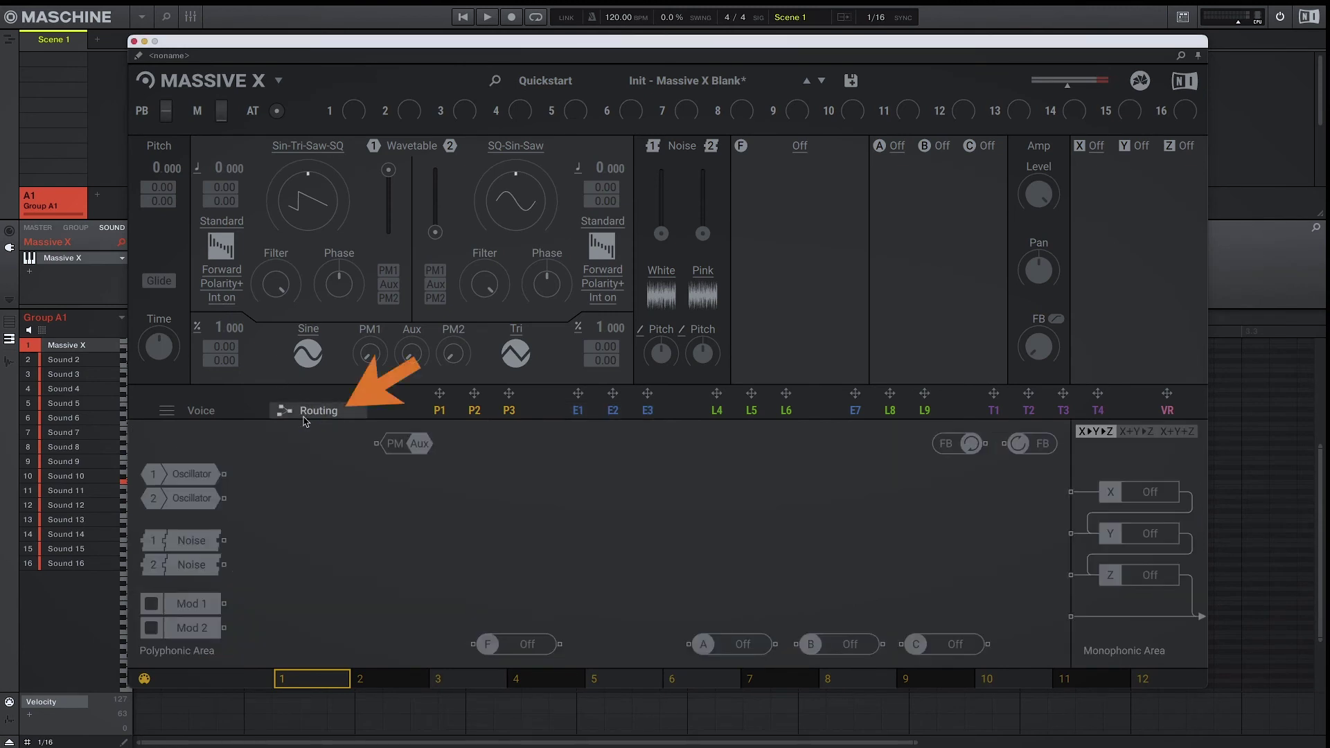
left_click_drag(184, 478, 522, 487)
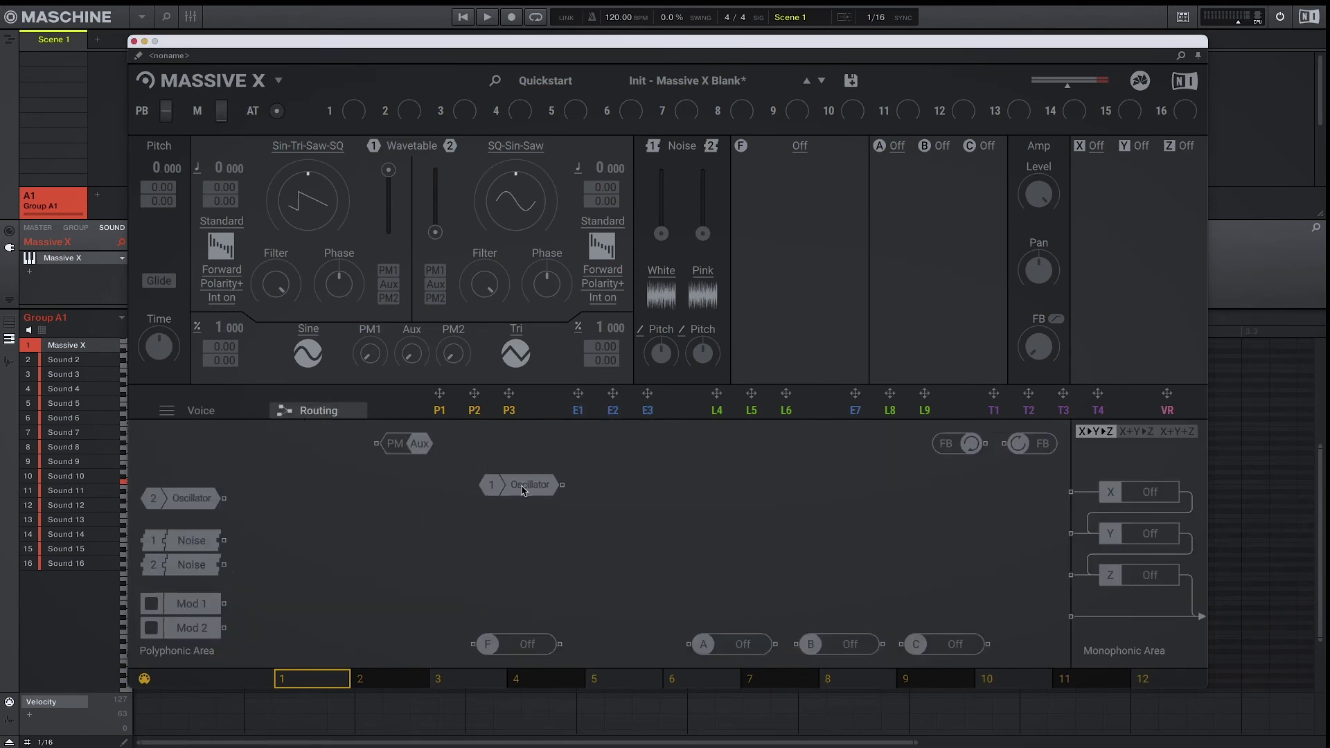
left_click_drag(187, 542, 527, 527)
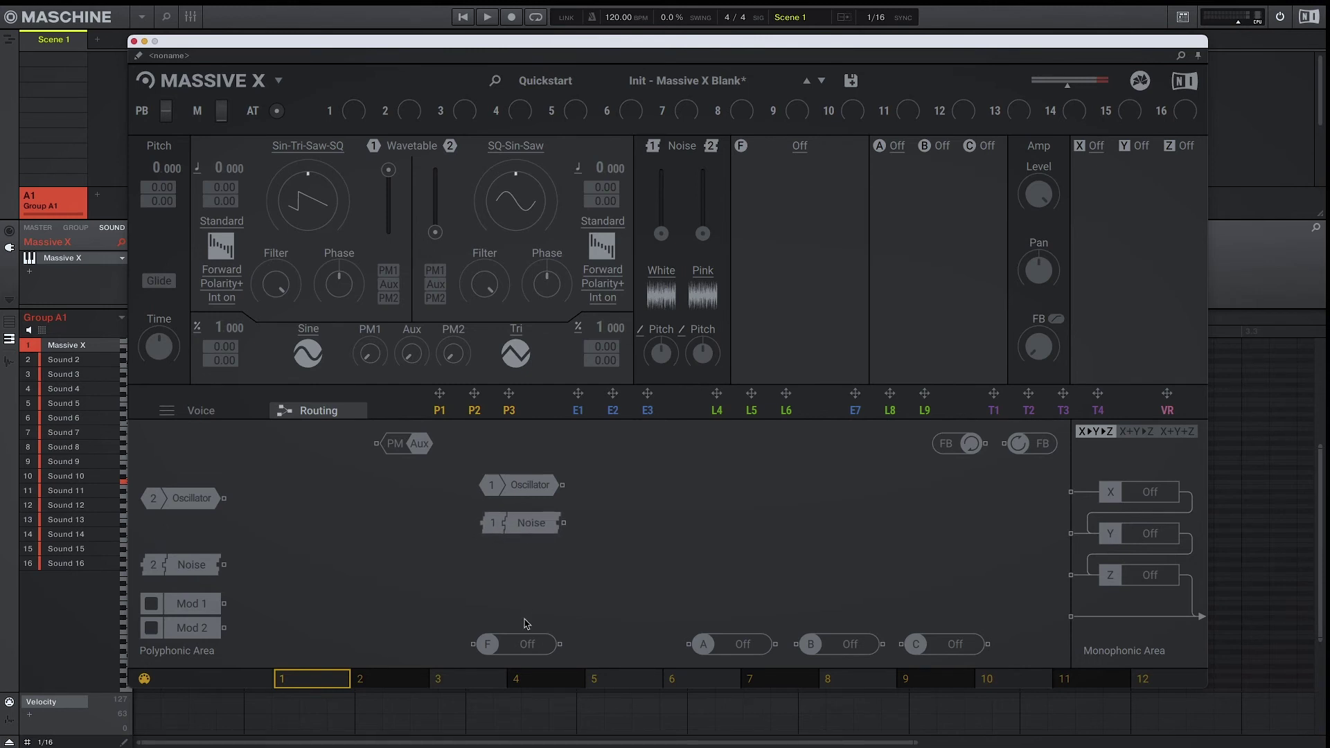
left_click_drag(527, 643, 768, 496)
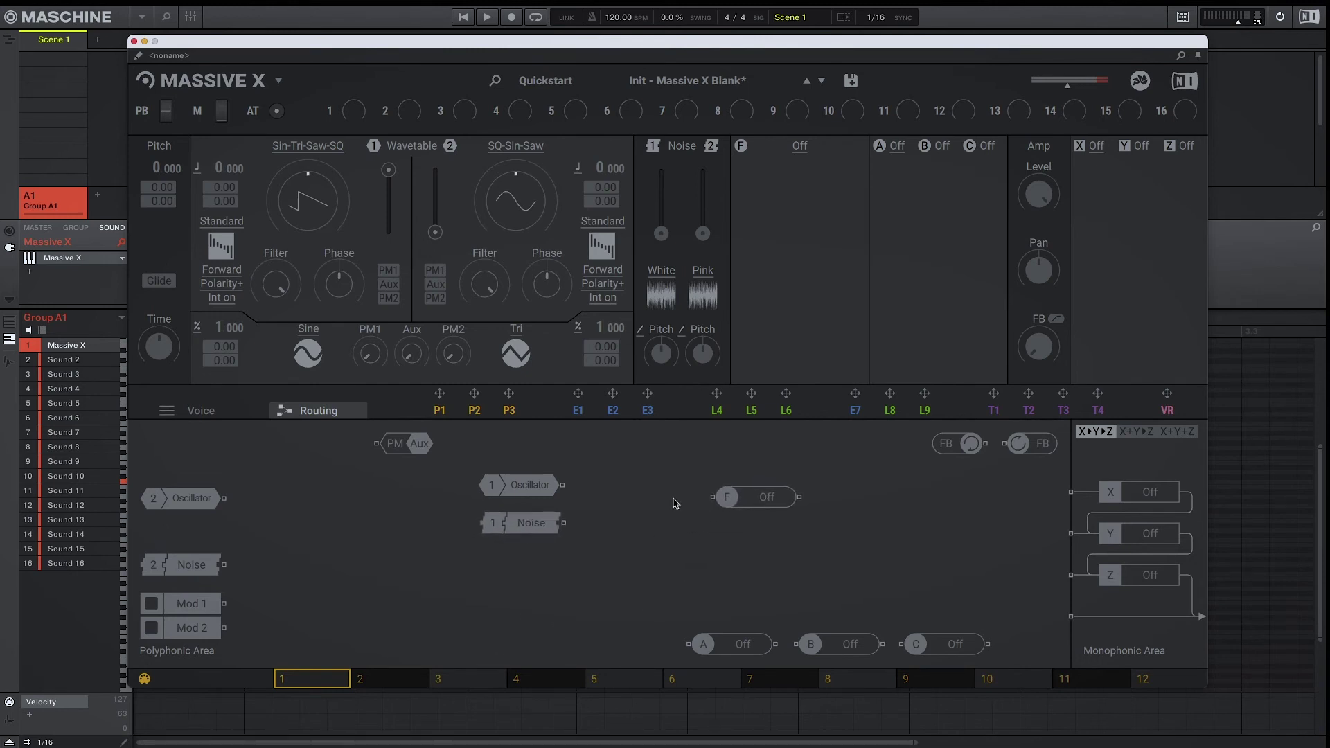
Wire oscillator 1 and noise 1 into the filter, the filter into X, and make oscillator 1 a sine.
left_click_drag(564, 485, 713, 497)
left_click_drag(564, 523, 714, 497)
left_click_drag(800, 498, 1070, 492)
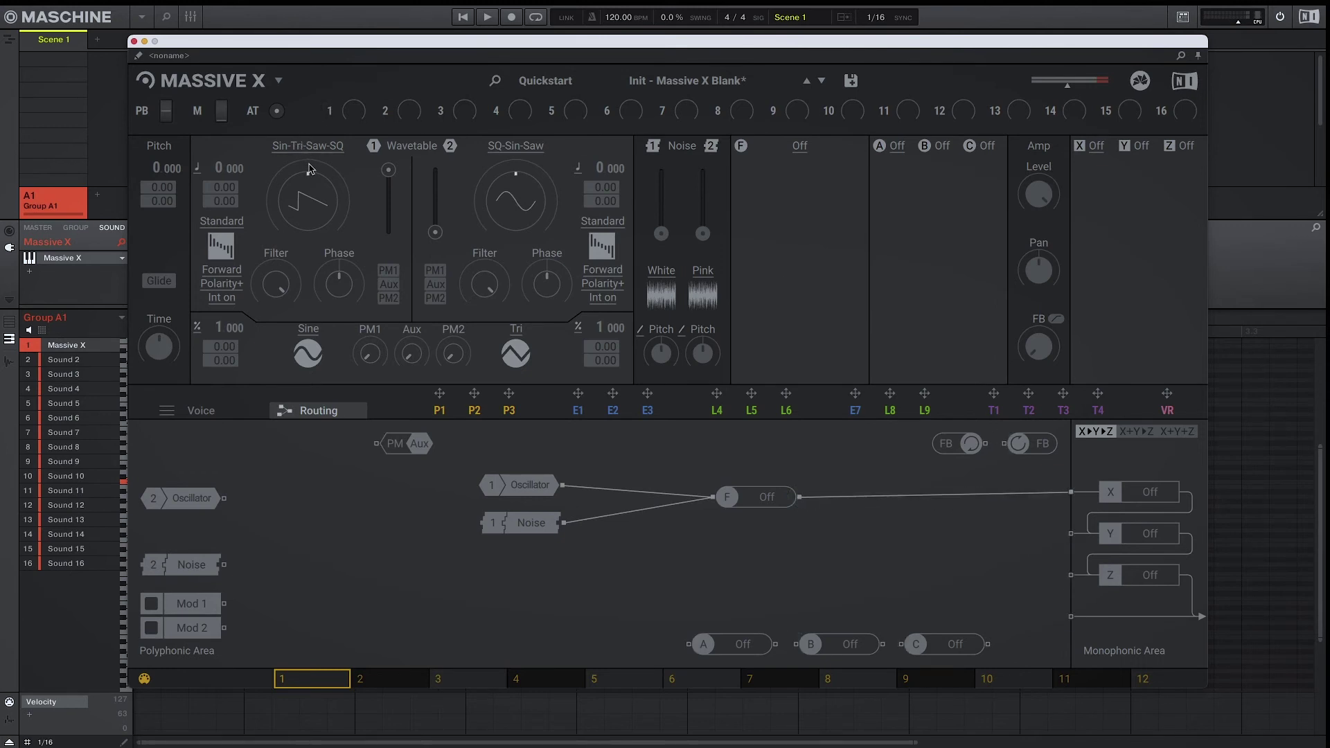
left_click_drag(309, 179, 309, 221)
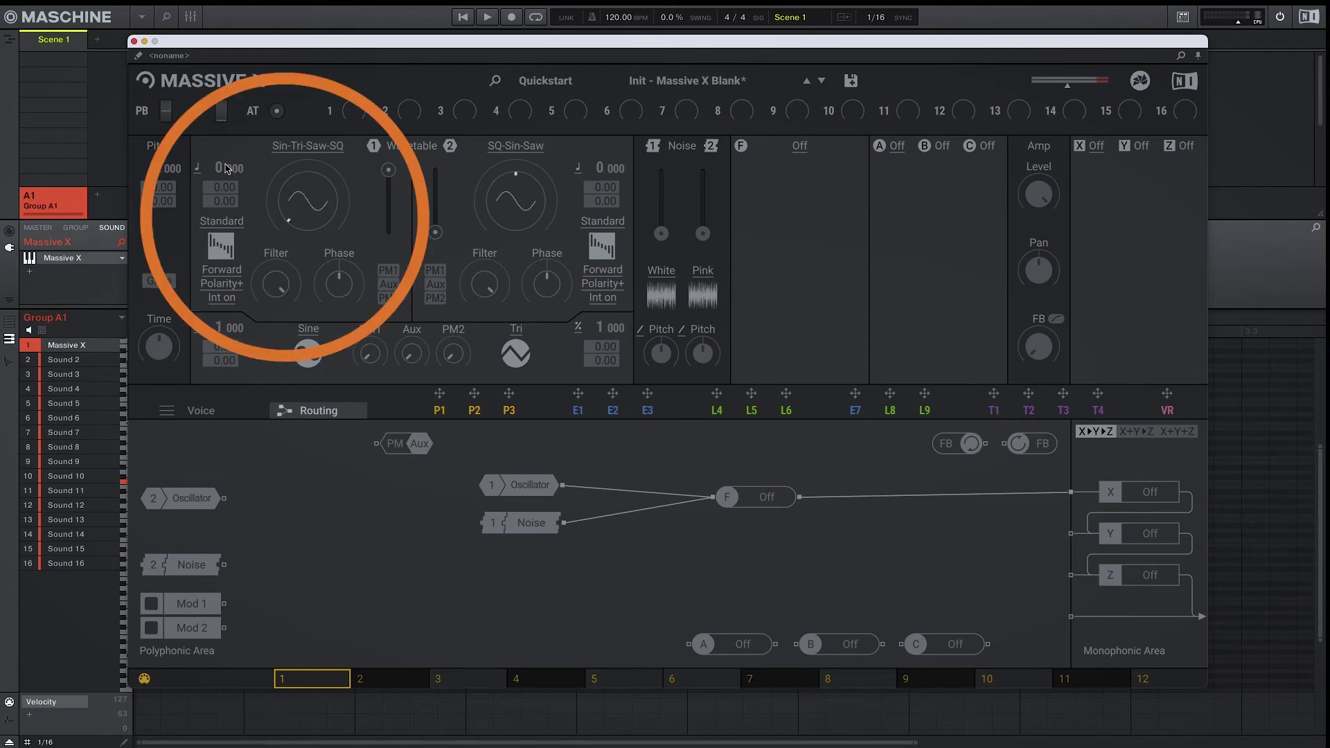
Switch oscillator 1 to a fixed pitch of 36.
left_click(198, 169)
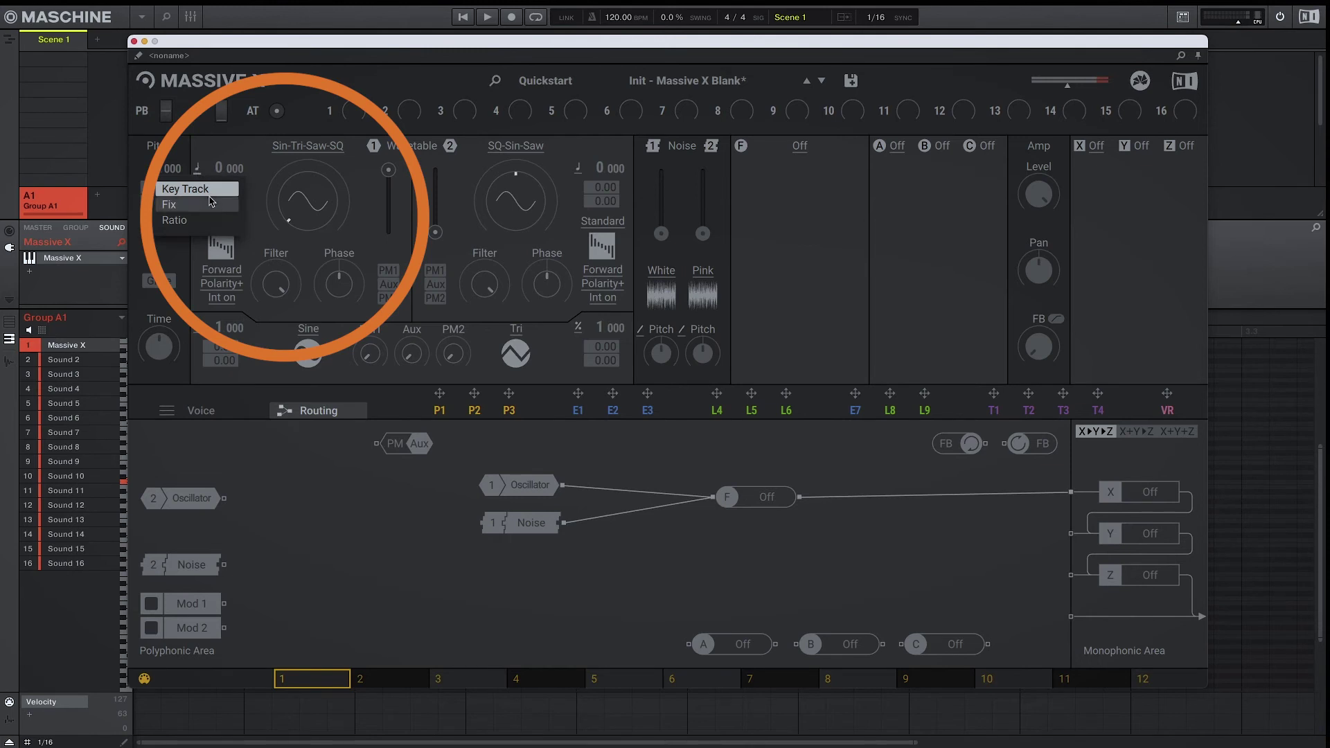
left_click(213, 204)
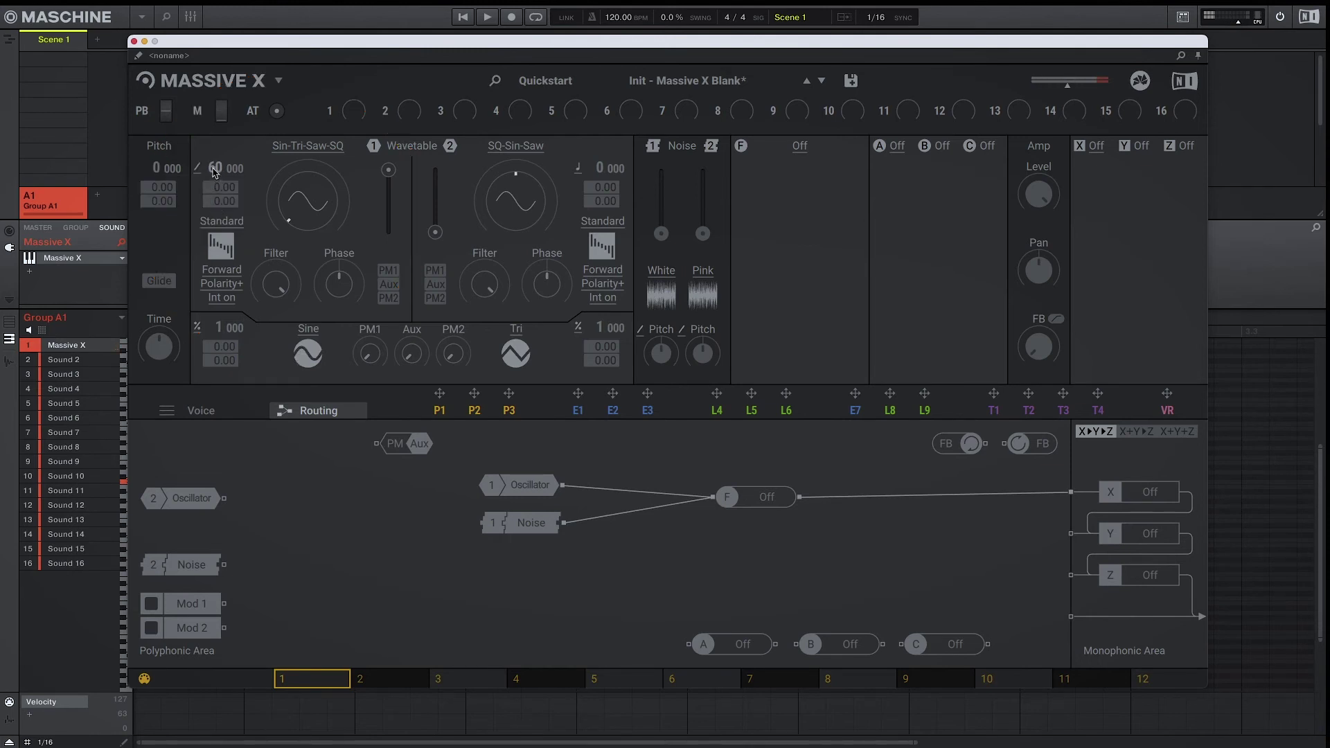
left_click_drag(215, 167, 215, 180)
Nudge noise 1's level up to about 2.81%.
mouse_move(550, 279)
mouse_move(662, 241)
left_click_drag(662, 241, 663, 239)
Set amp envelope sustain 0% and decay 669 ms, and assign envelope 2 to oscillator 1's pitch.
left_click(615, 410)
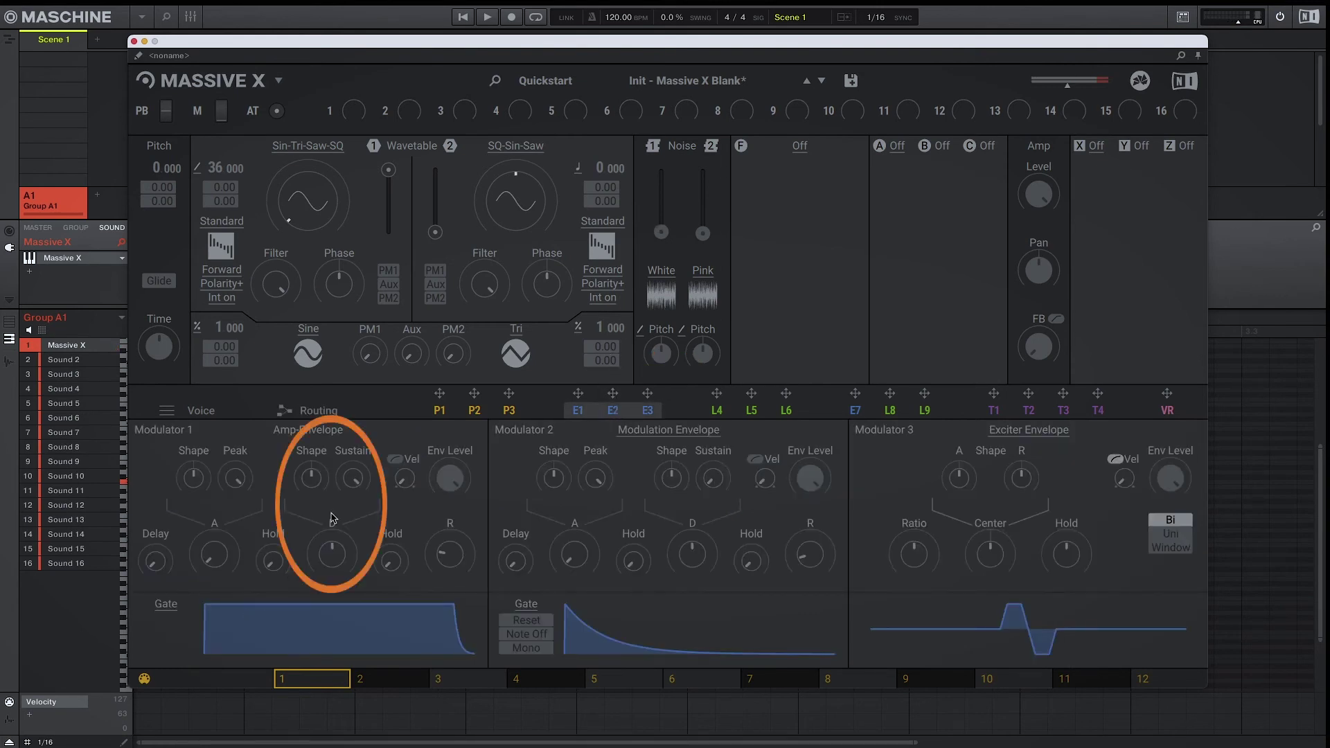
left_click_drag(347, 482, 347, 554)
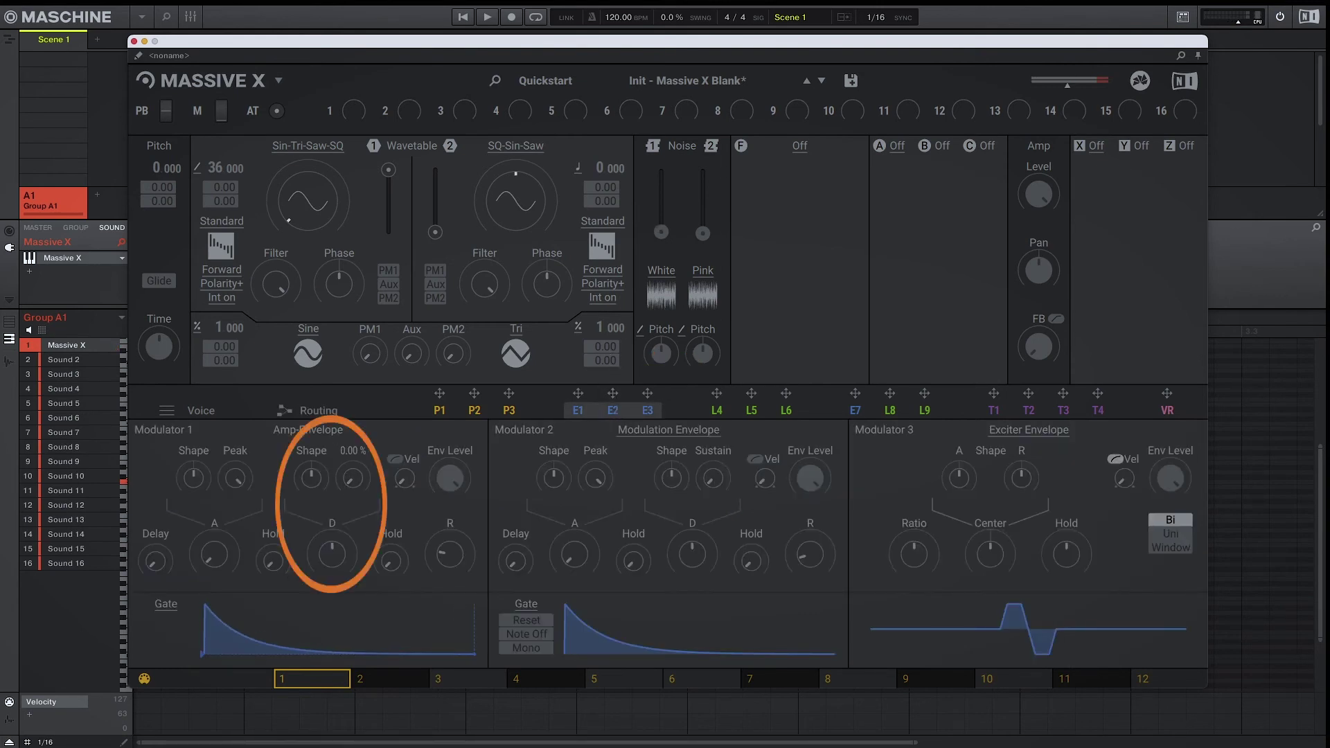
mouse_move(333, 560)
left_click_drag(333, 560, 333, 601)
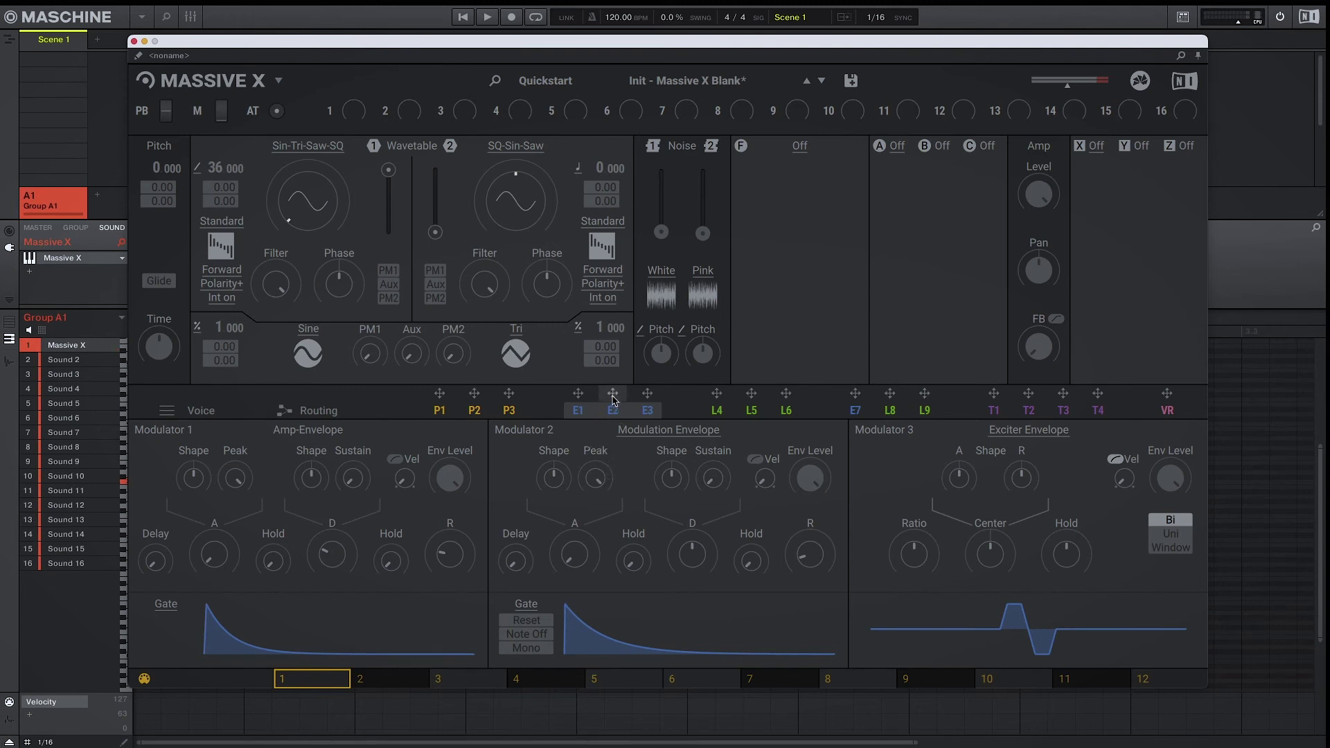
left_click_drag(613, 399, 246, 189)
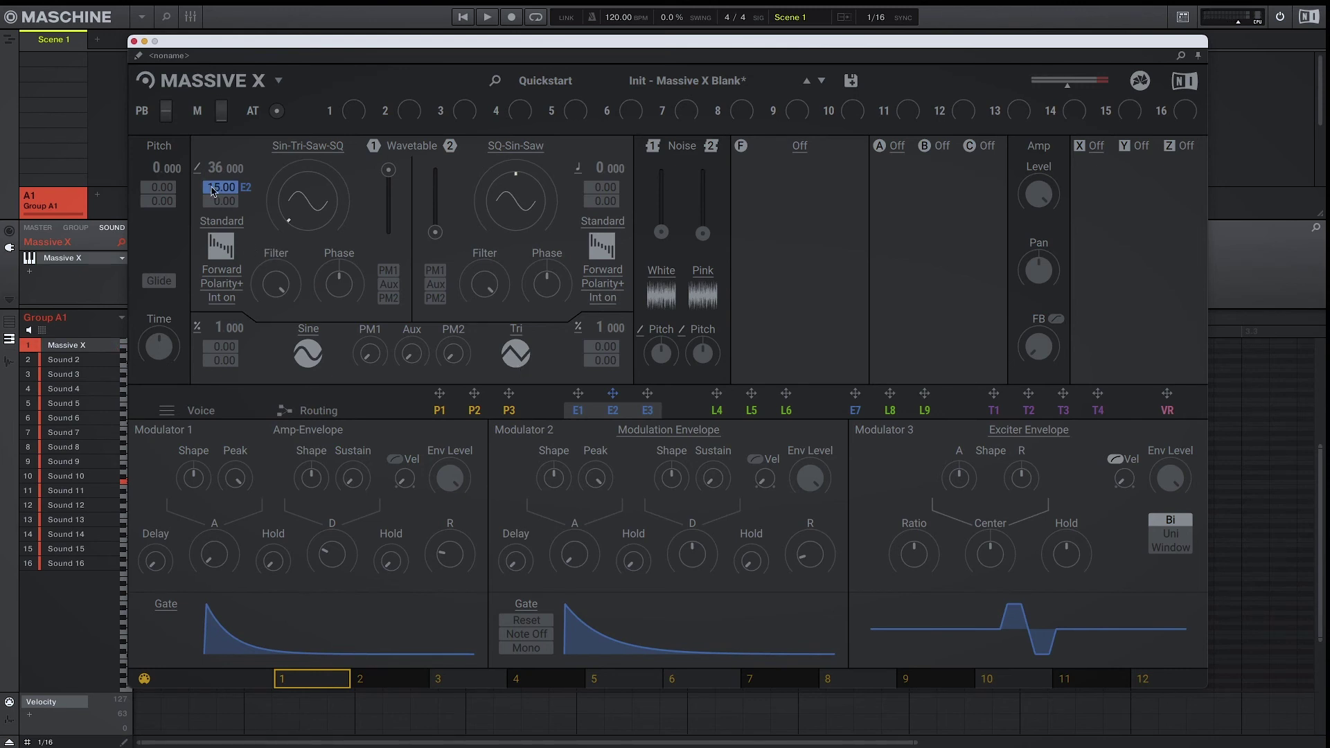
Shorten envelope 2's decay to about 330 ms and assign it to noise 1's level.
mouse_move(691, 556)
left_click_drag(691, 556, 691, 600)
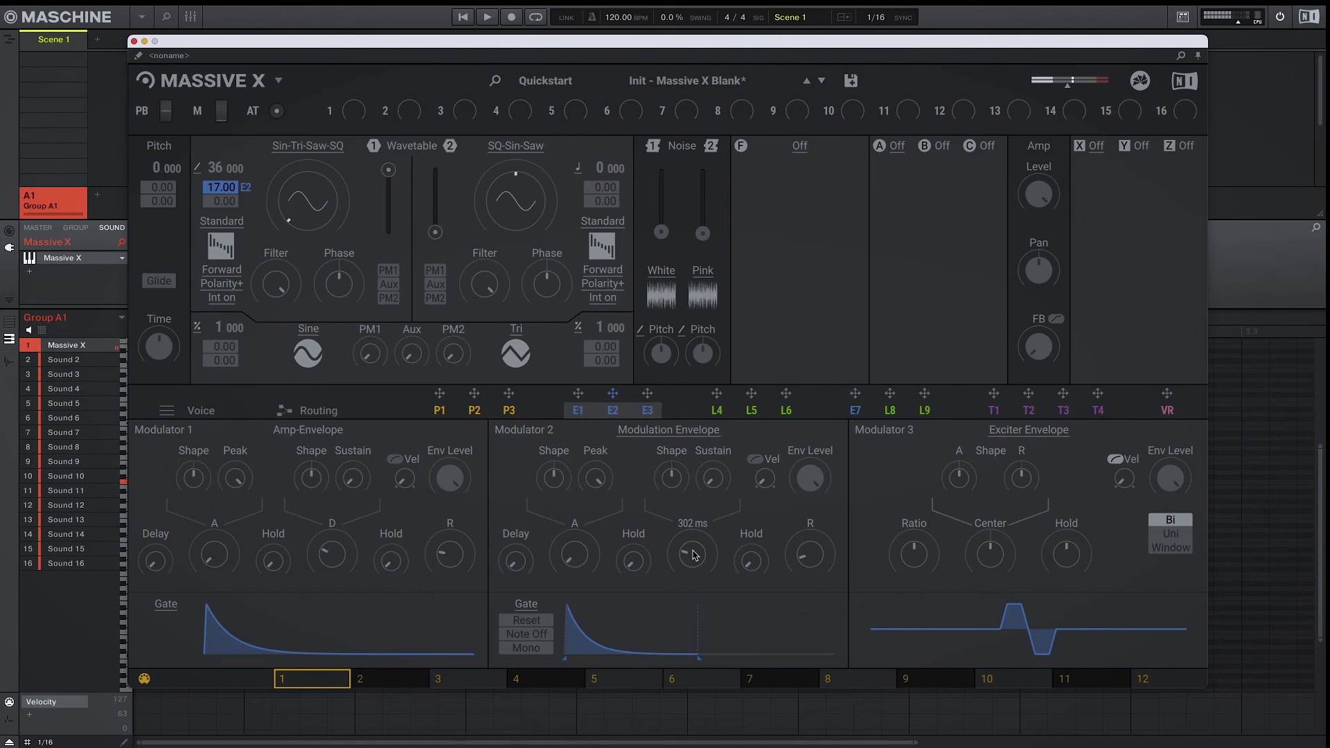
mouse_move(658, 284)
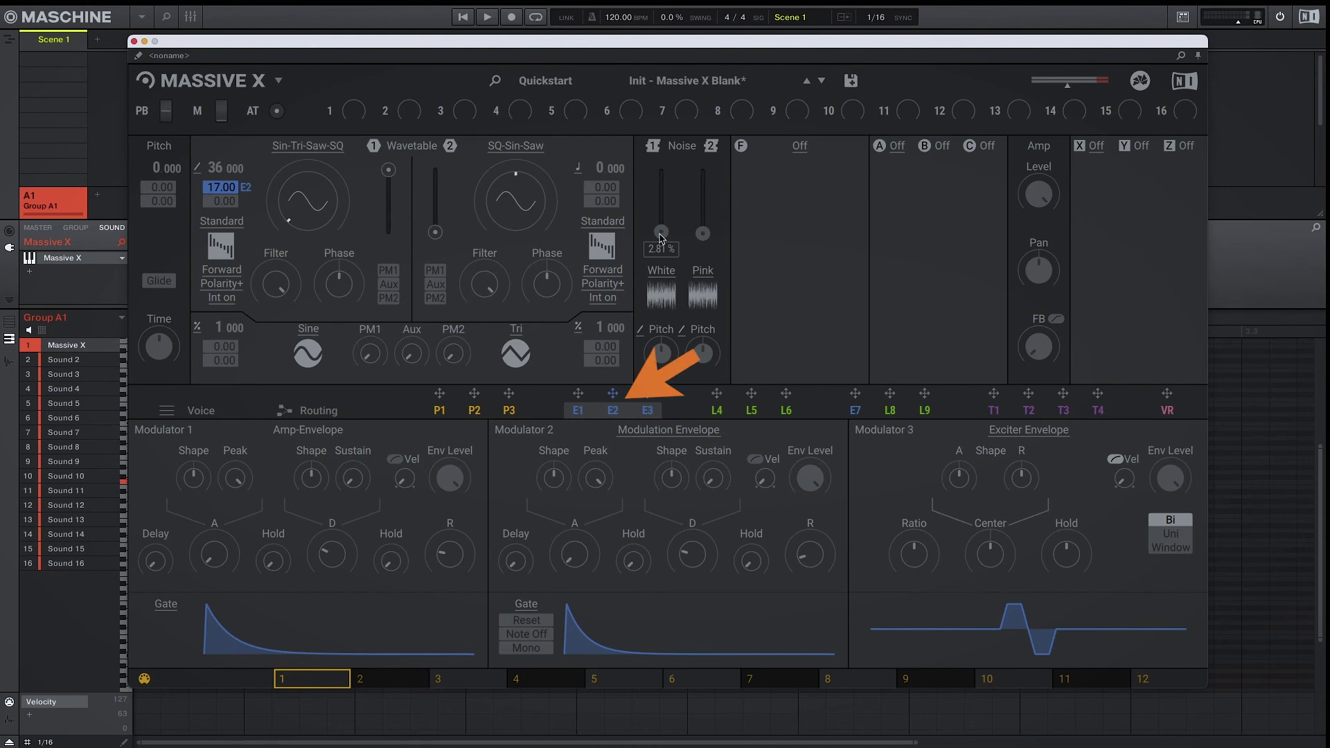
left_click_drag(612, 393, 658, 249)
mouse_move(658, 236)
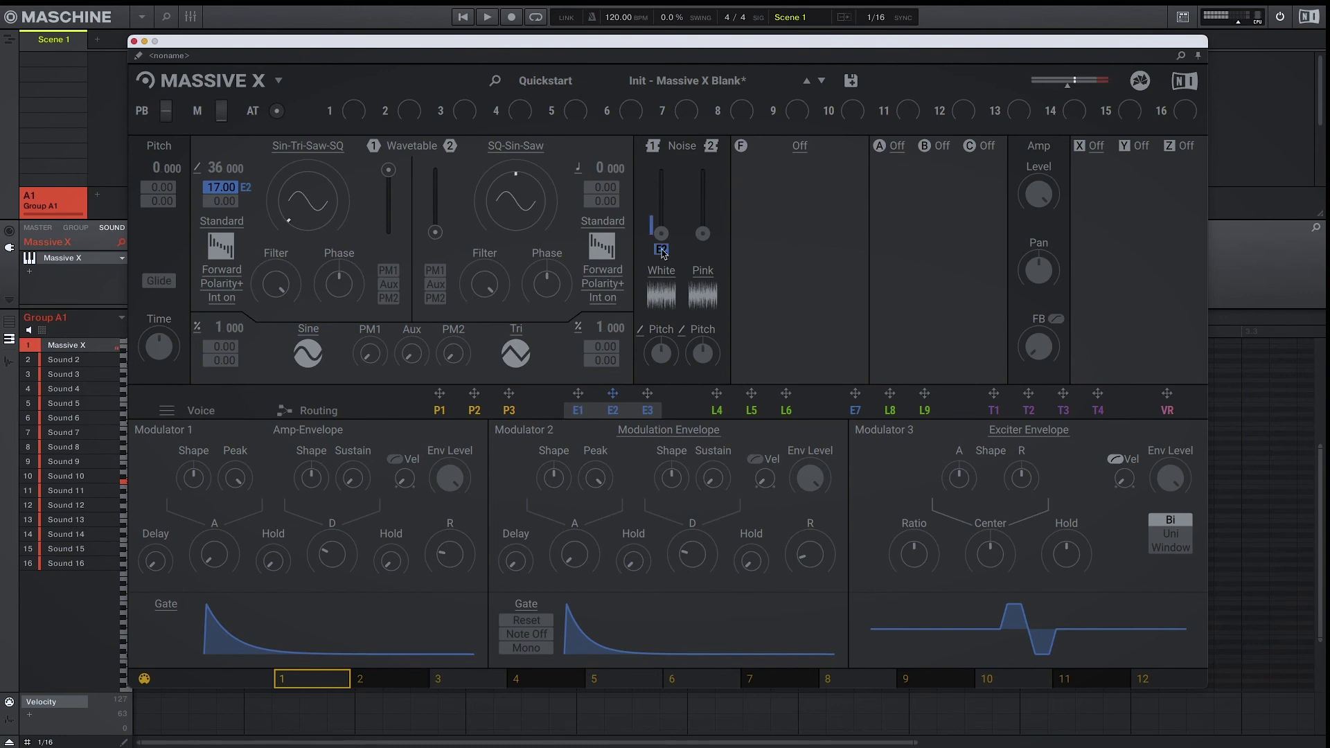
left_click(663, 272)
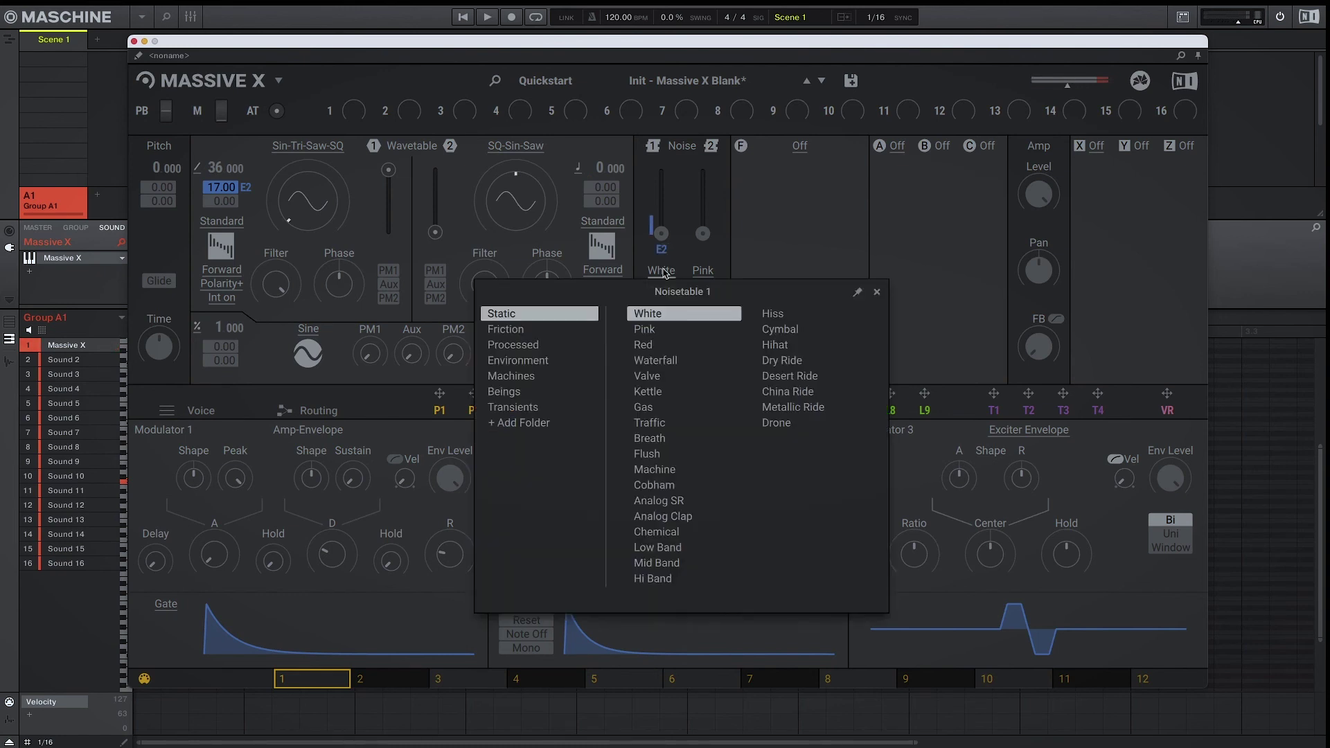
Switch noise 1 to the Kettle noise type with its pitch reset to 0.
left_click(674, 391)
left_click_drag(661, 353, 660, 380)
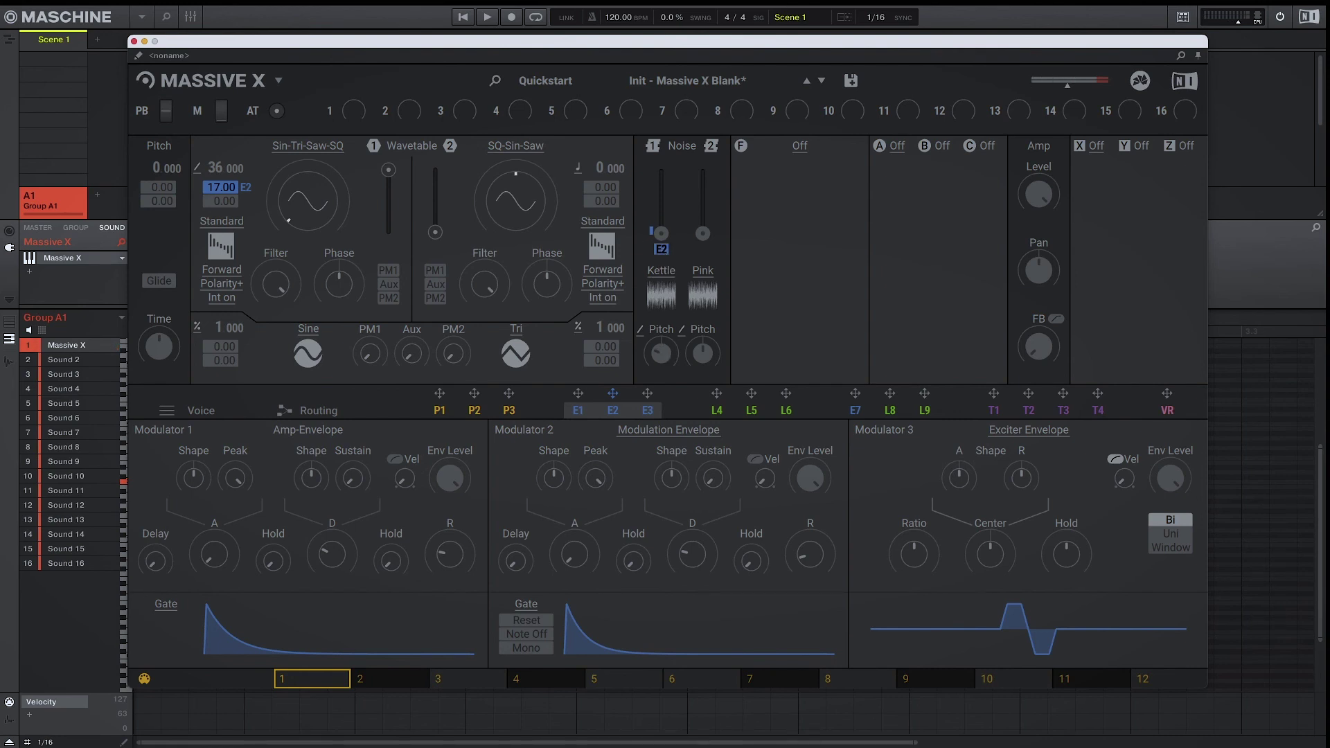
double_click(664, 356)
left_click(799, 147)
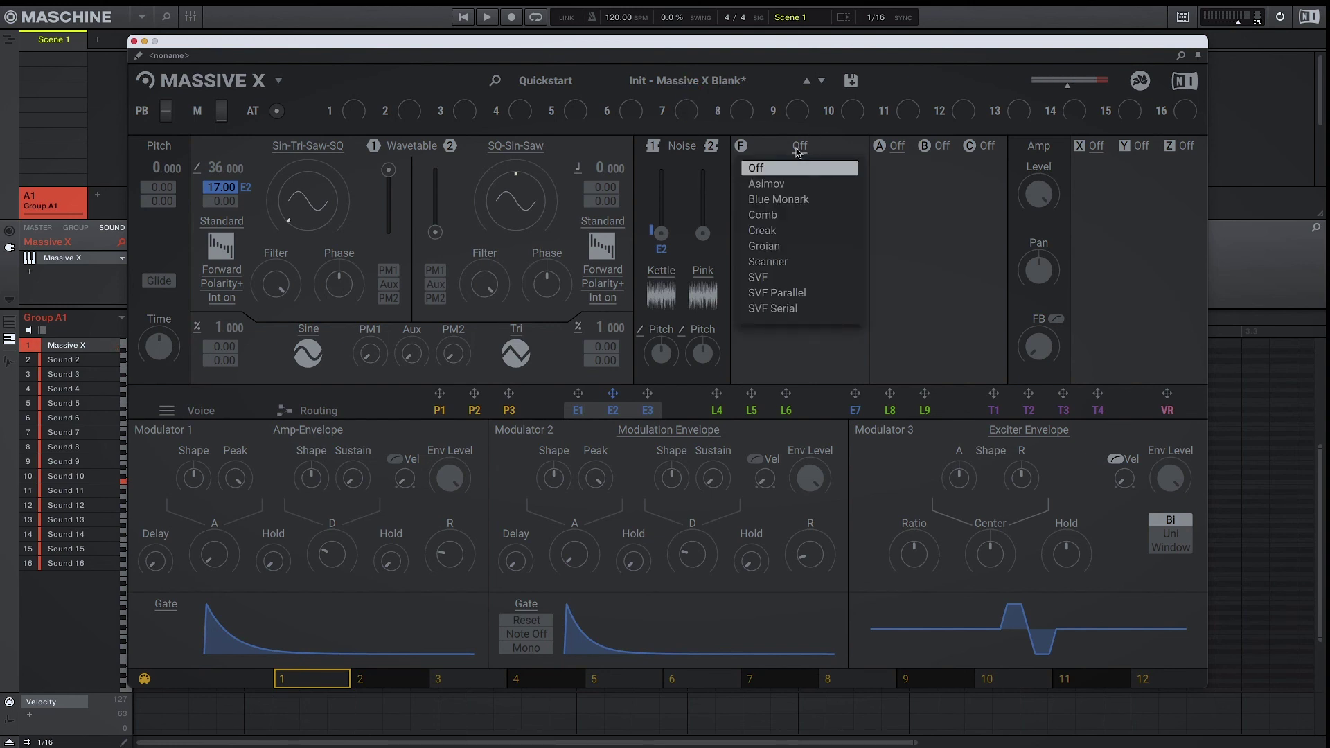
Load the Creak filter, lowering its resonance to about 31% and its frequency slightly.
left_click(802, 230)
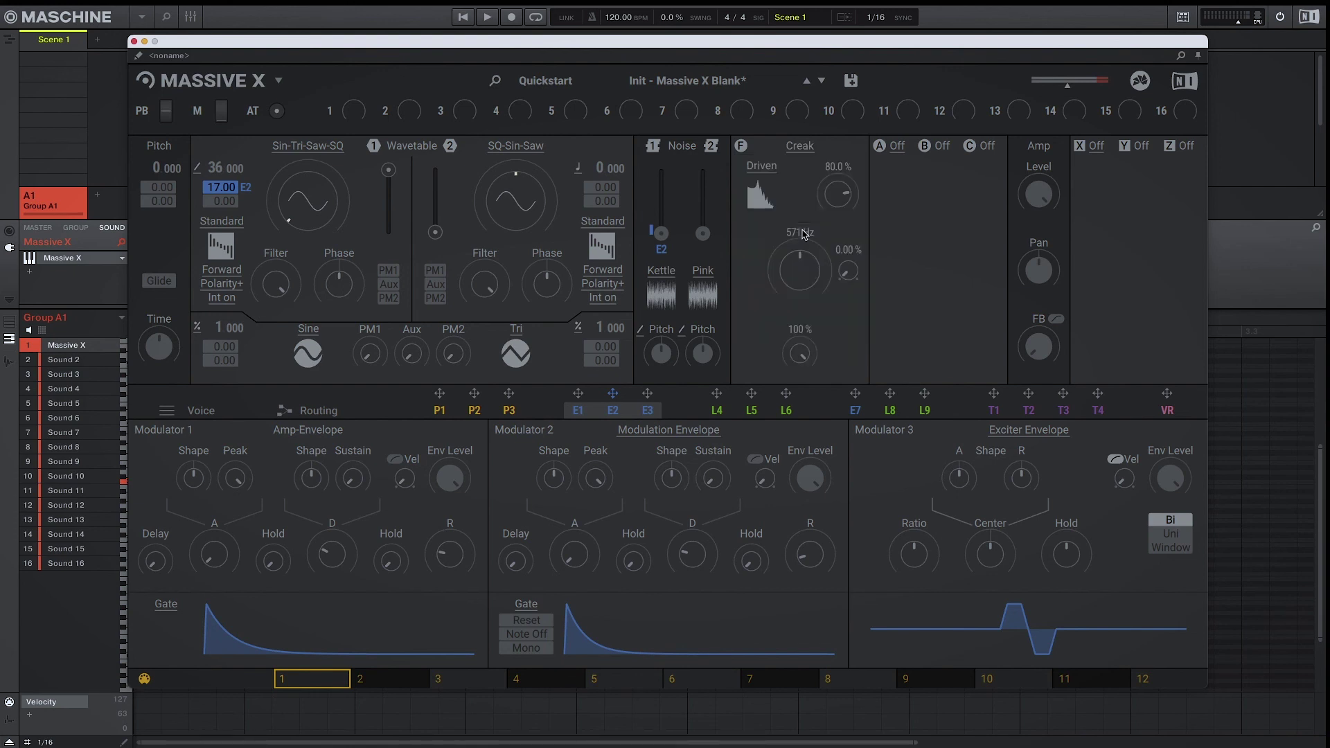
left_click_drag(838, 194, 837, 188)
left_click_drag(838, 194, 837, 201)
mouse_move(806, 262)
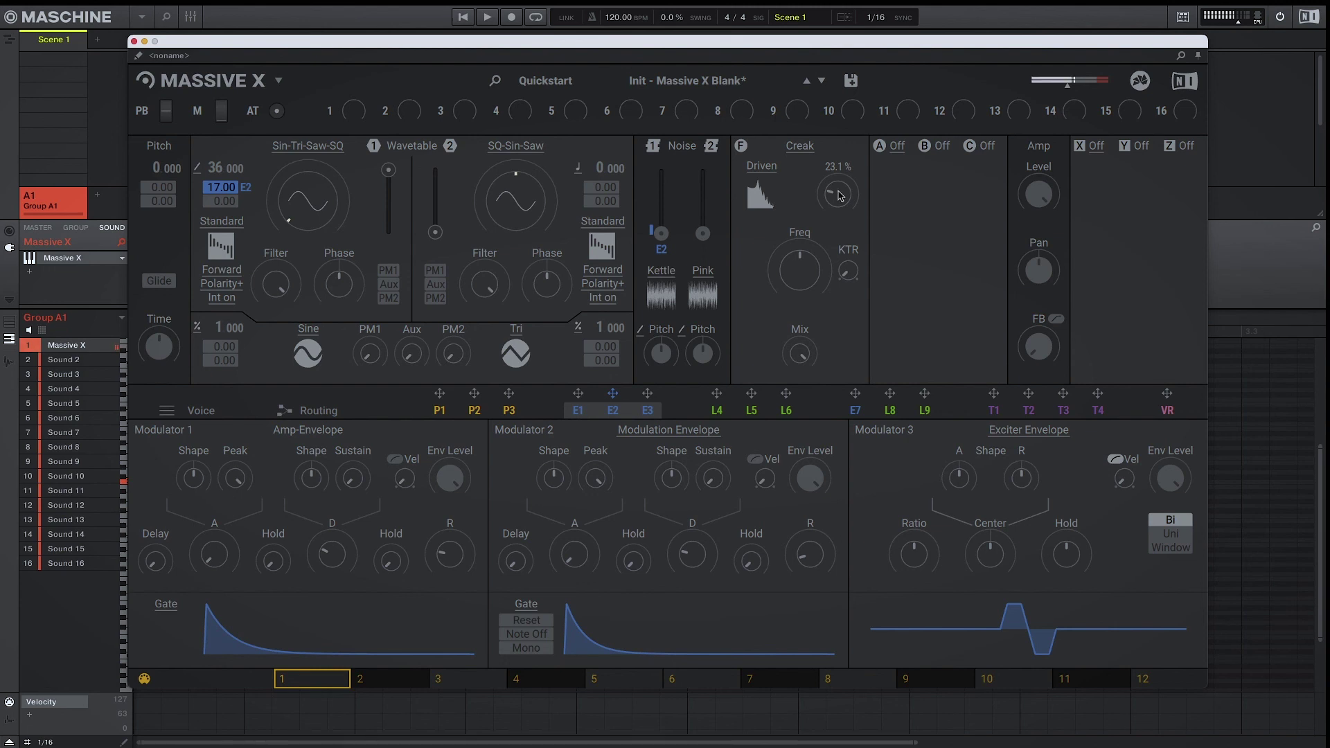
left_click_drag(805, 262, 801, 269)
Set the Creak filter mix to about 98% and add an Equalizer on the X insert.
left_click_drag(799, 353, 799, 348)
left_click(1095, 146)
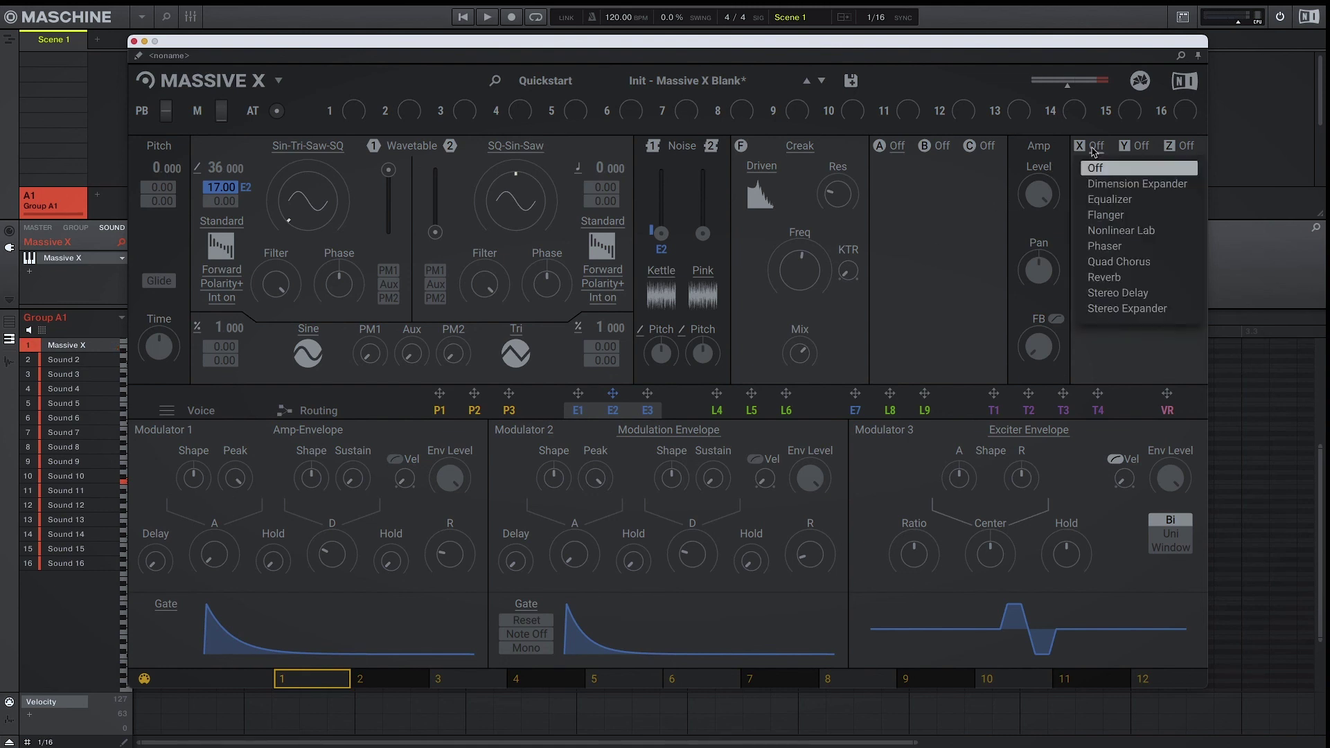
left_click(1128, 200)
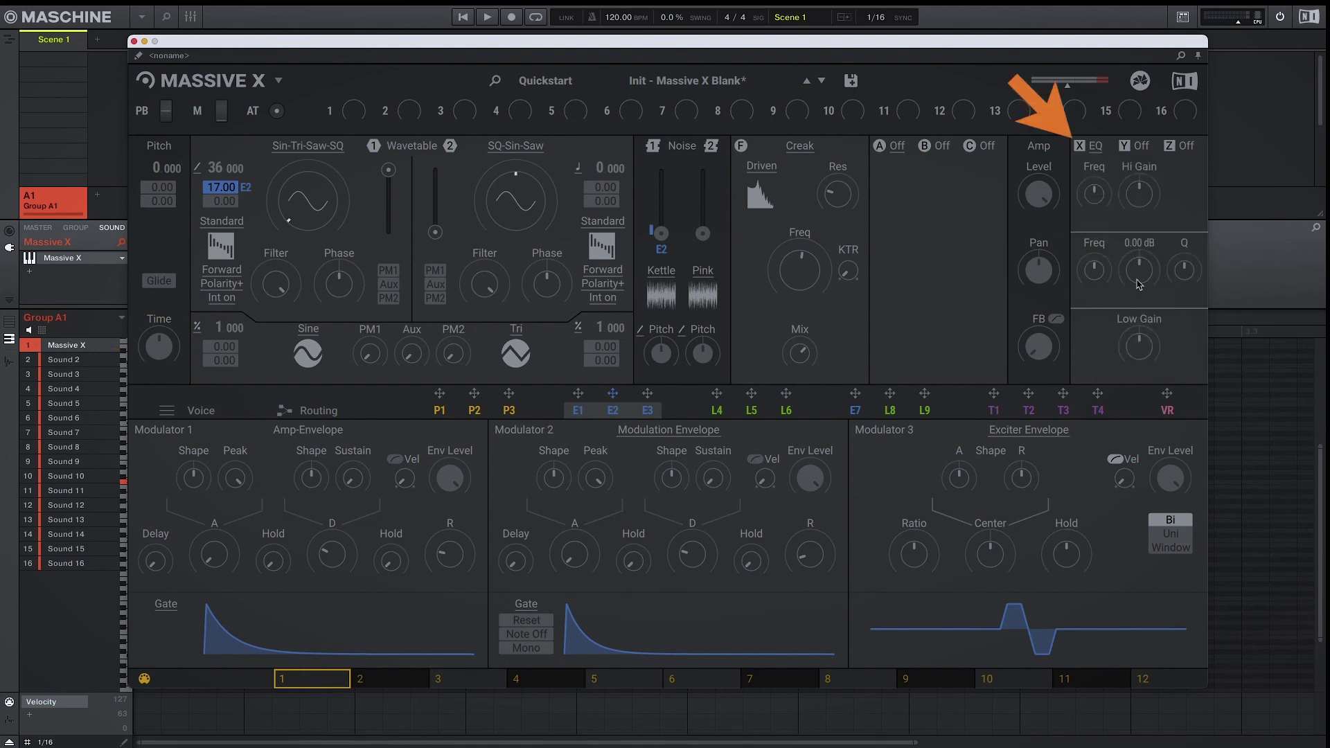